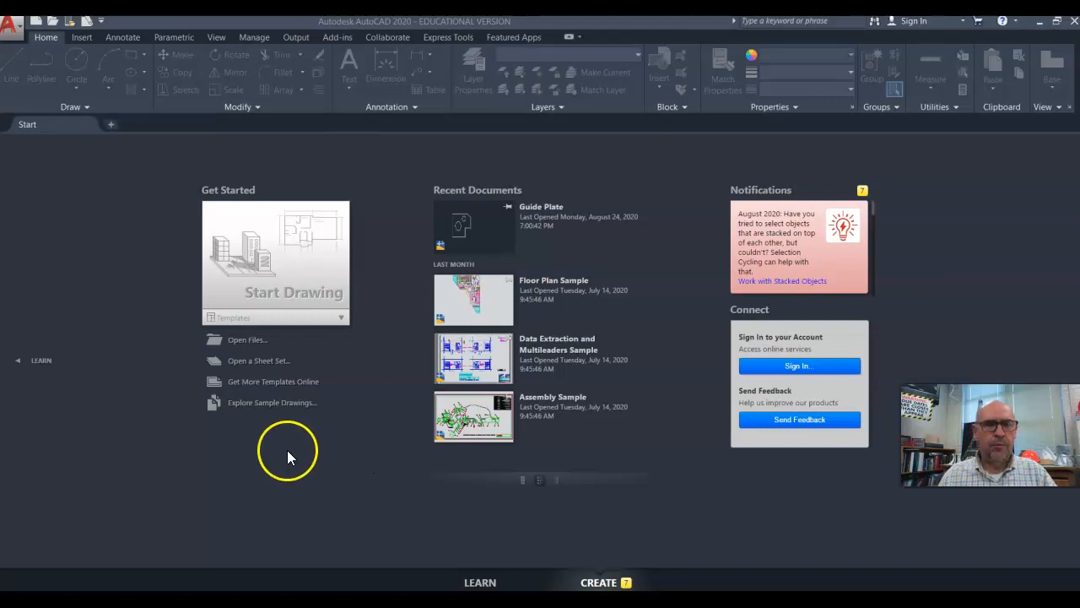
Start a new drawing and set its length units to decimal with a precision of 0.00.
click(302, 265)
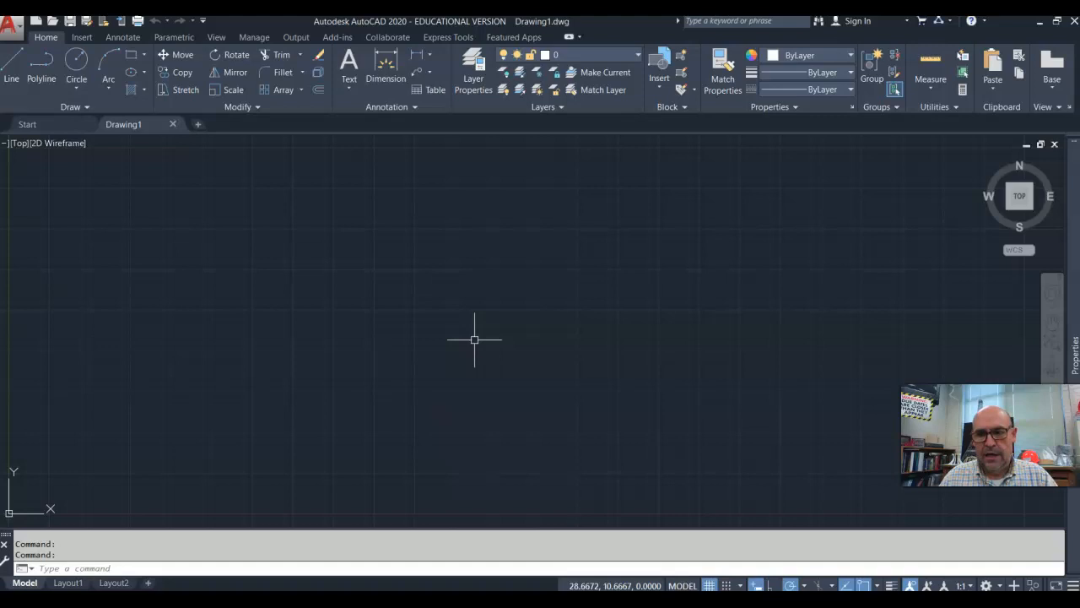
text(units)
key(Return)
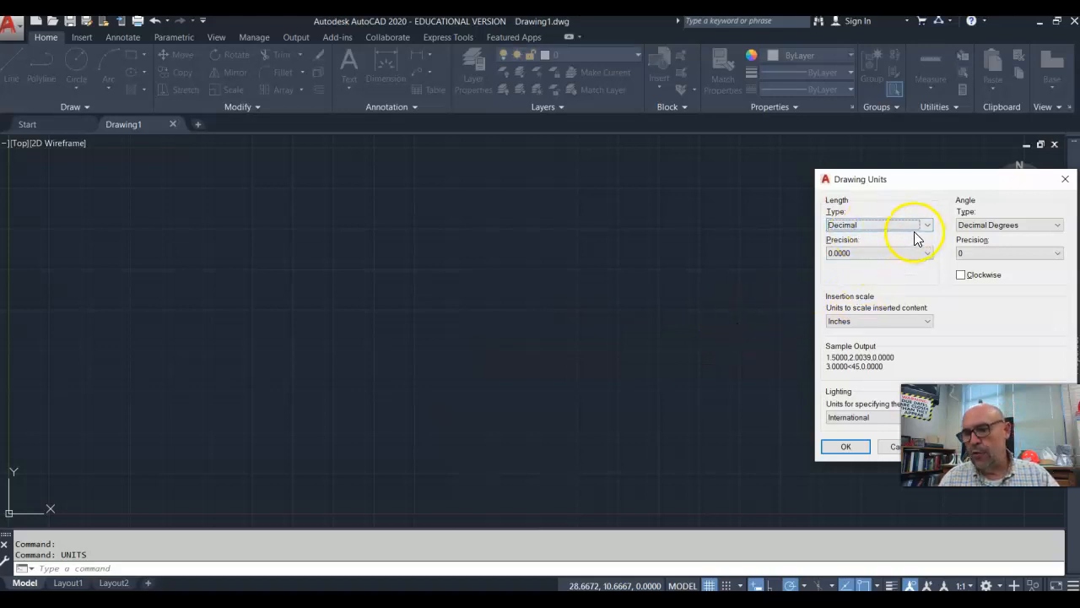
drag(936, 184, 804, 164)
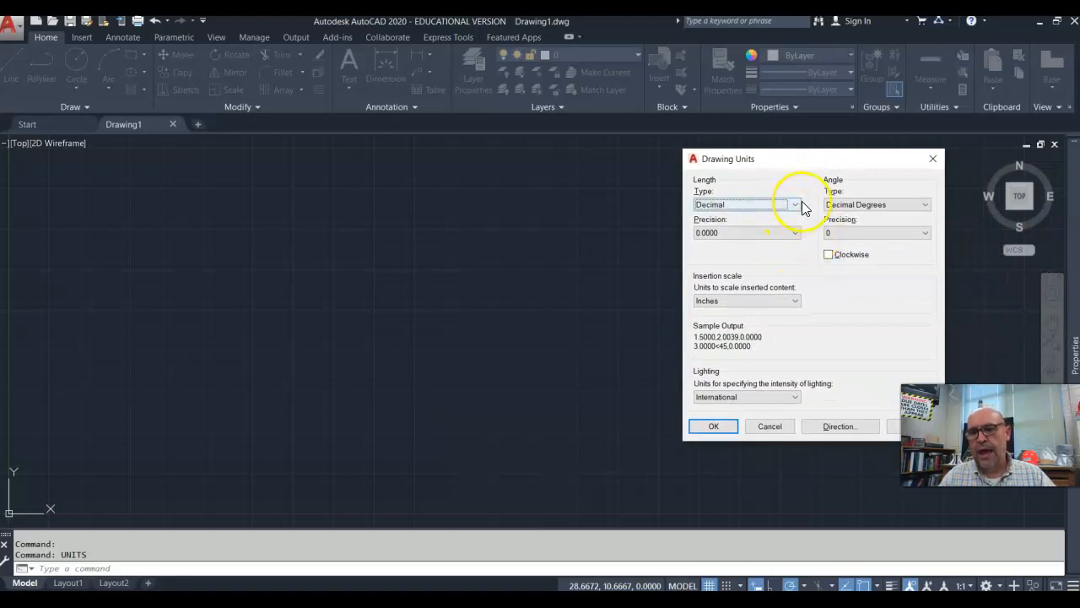
click(795, 204)
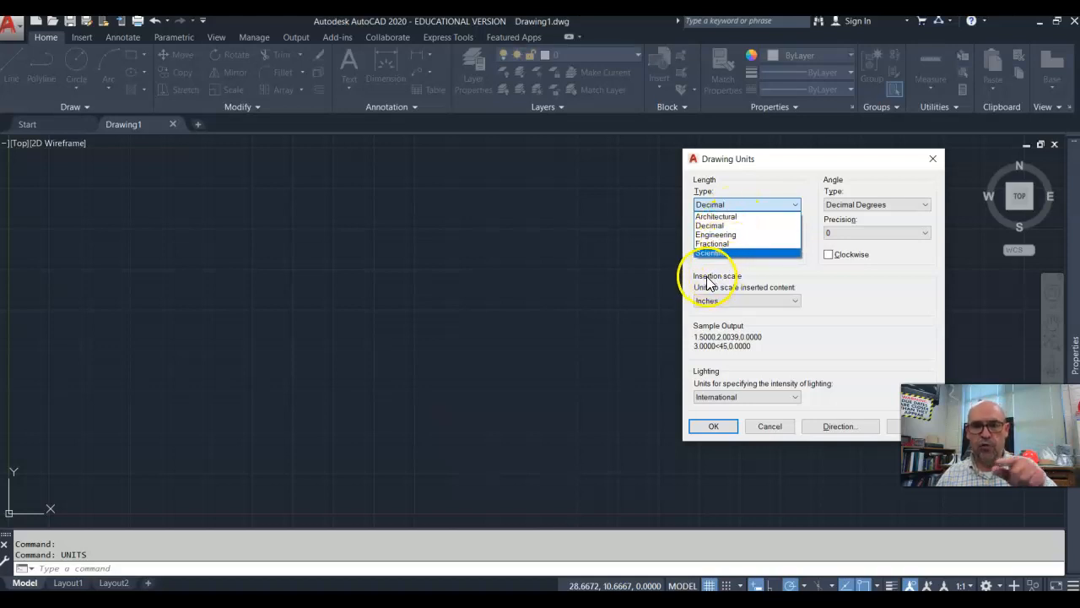
click(737, 206)
click(721, 232)
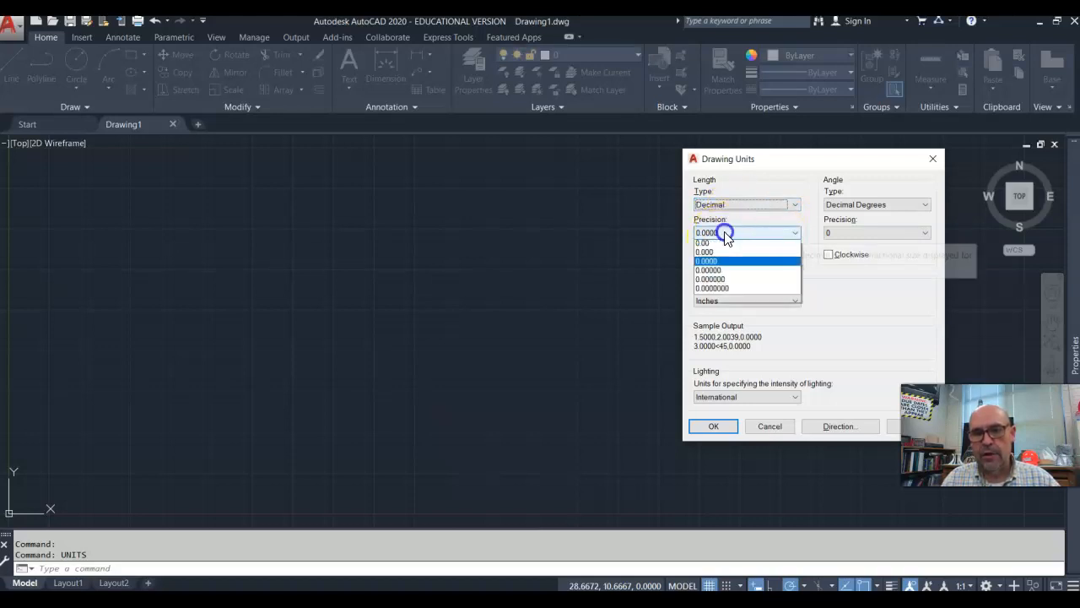
click(715, 262)
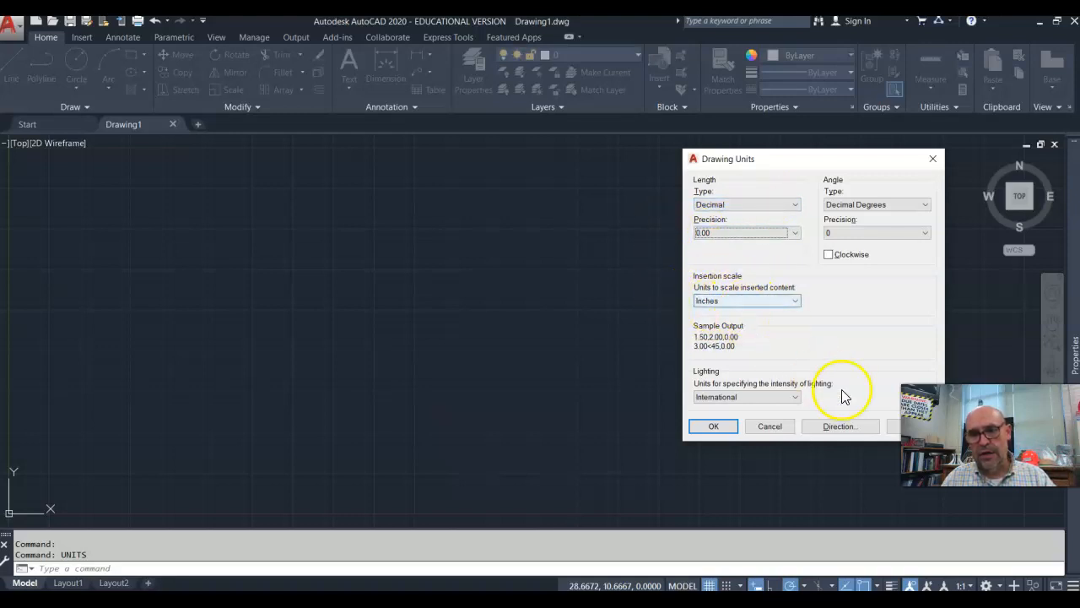
click(712, 426)
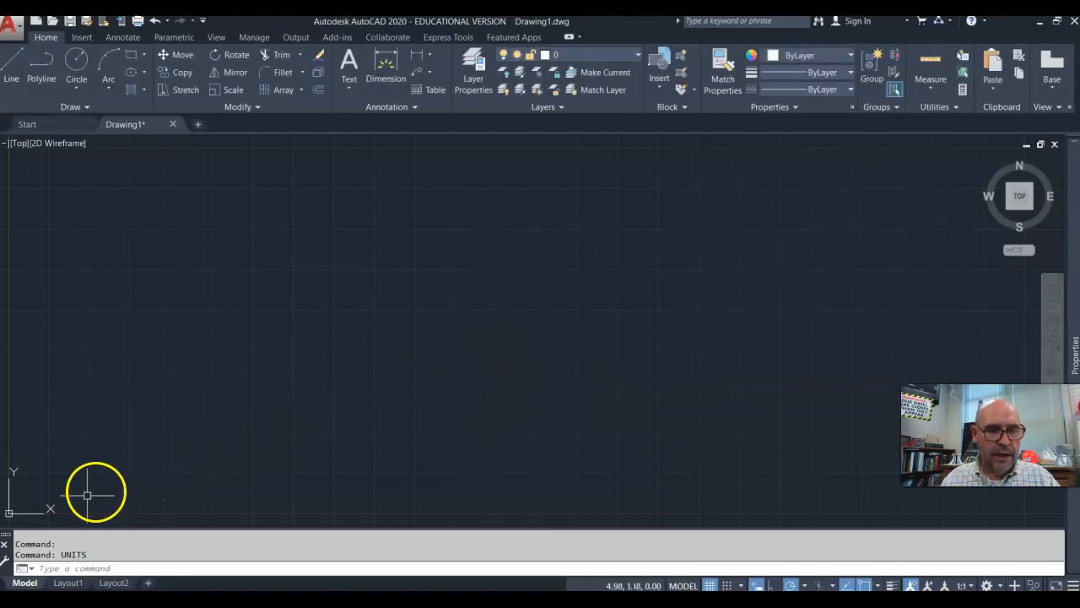
Undock and hide the command line, and restore it.
drag(6, 537, 229, 545)
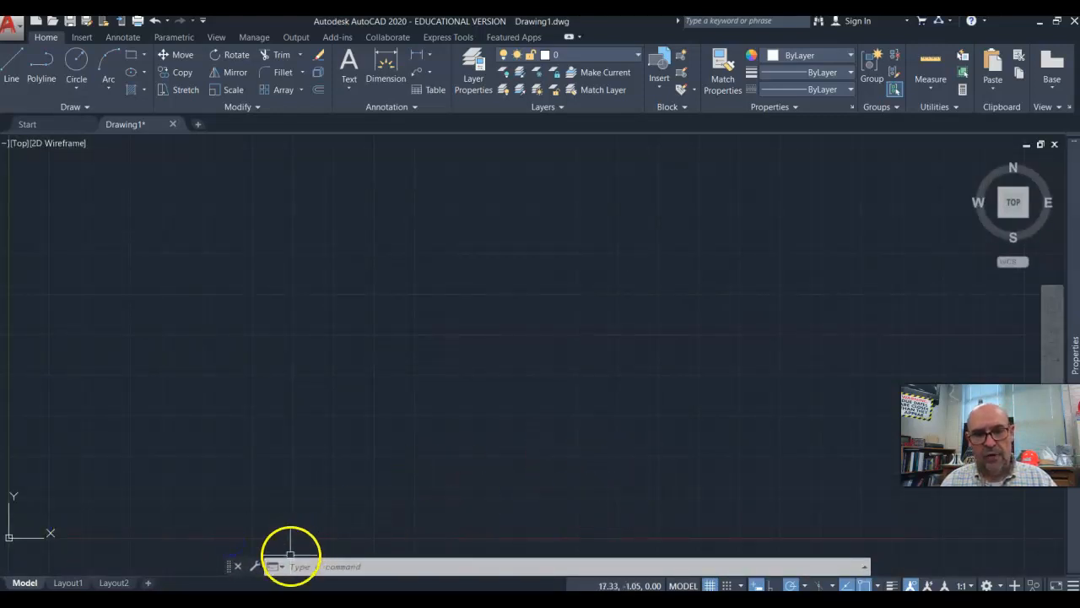
click(237, 566)
key(ctrl+9)
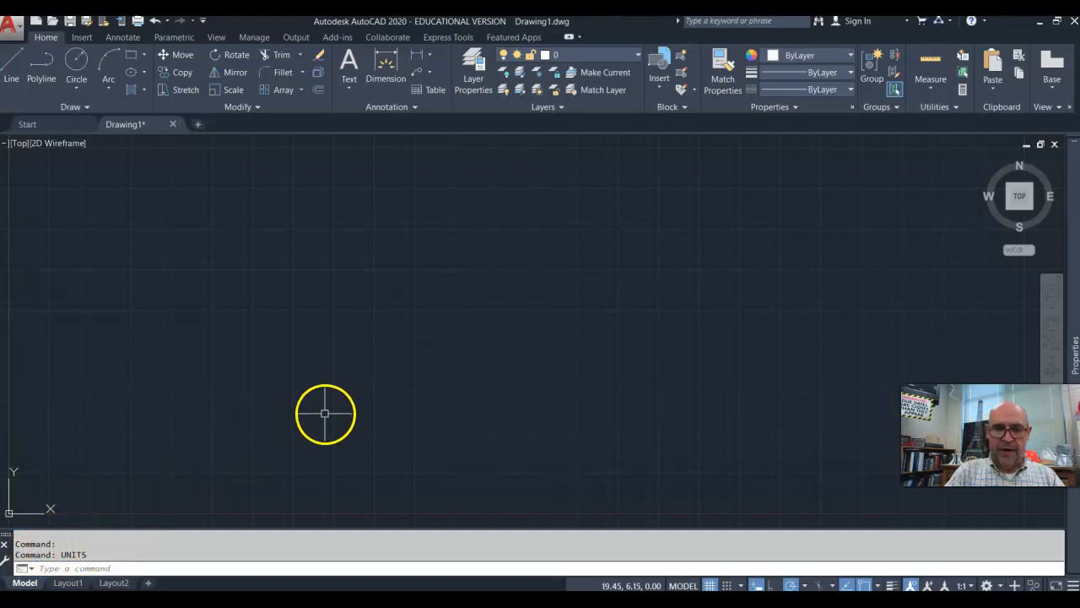
Set the PICKBOX system variable to 5.
text(pl)
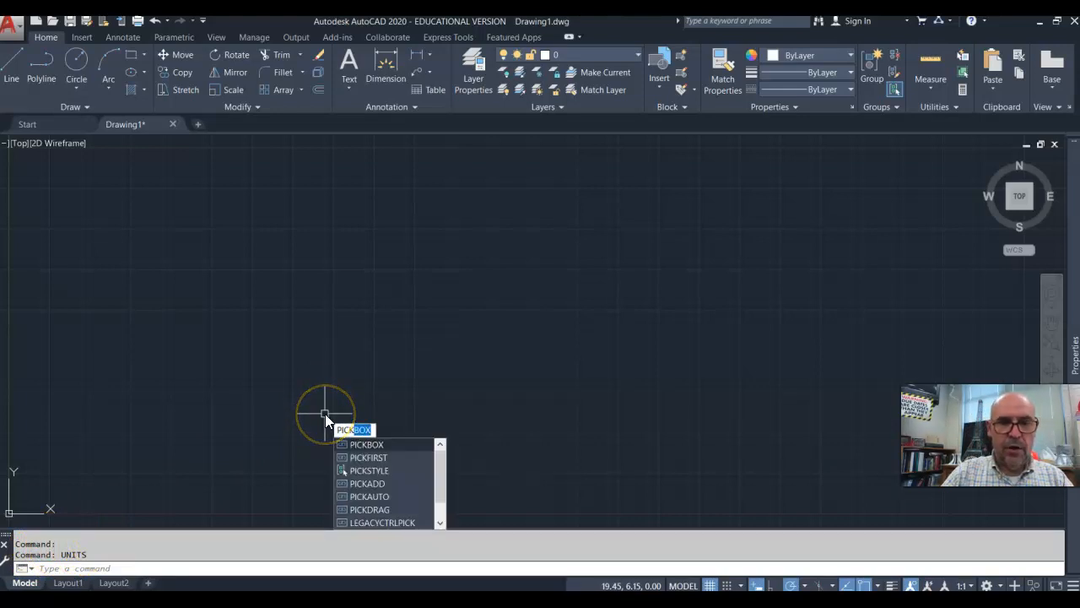
key(Return)
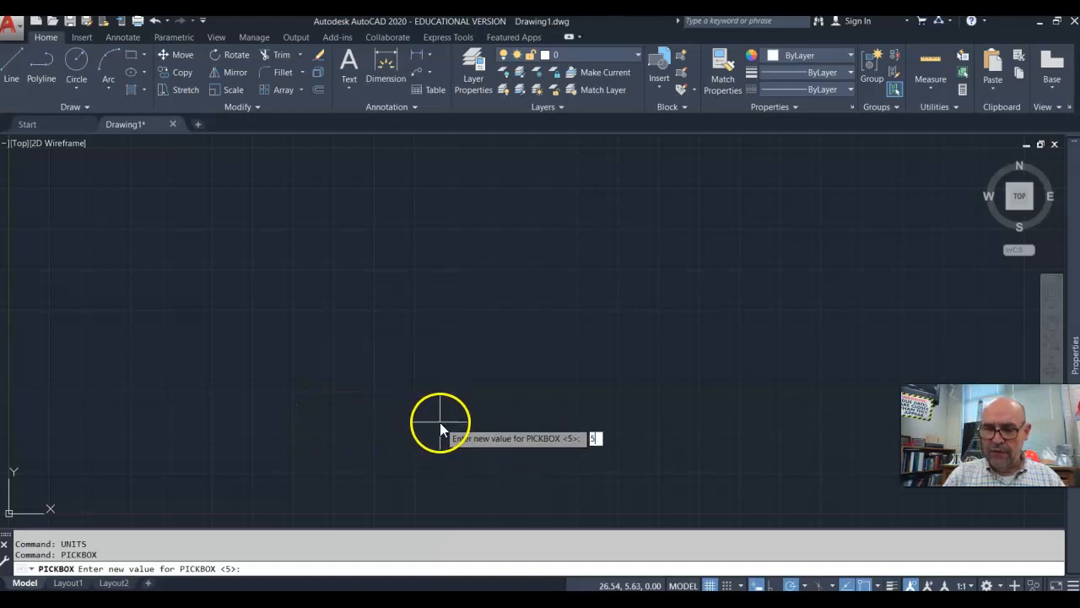
key(Return)
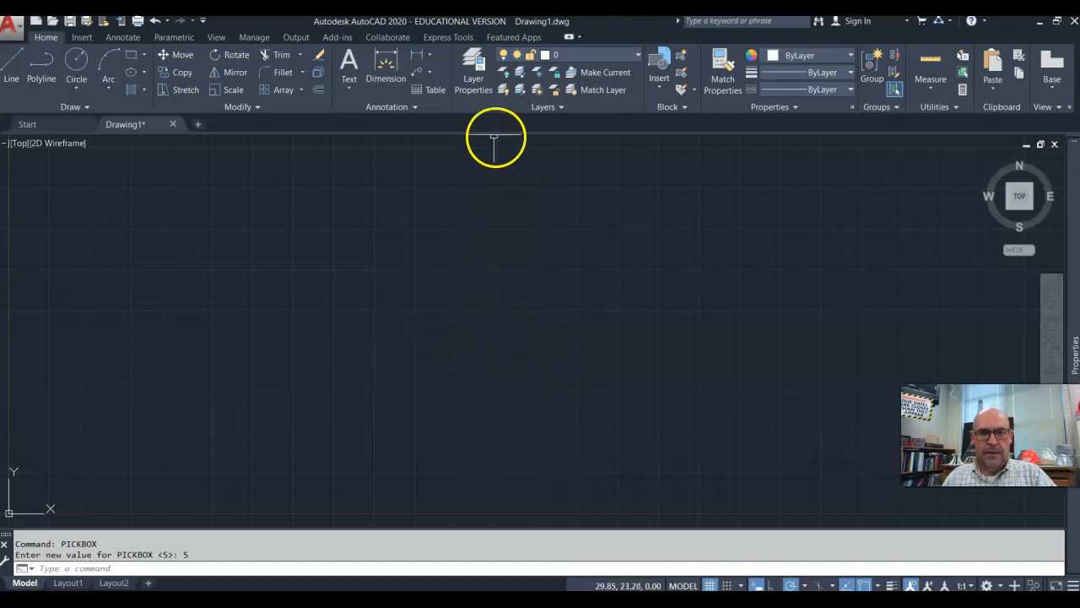
Create a layer named Object with a 0.70 mm lineweight.
click(475, 77)
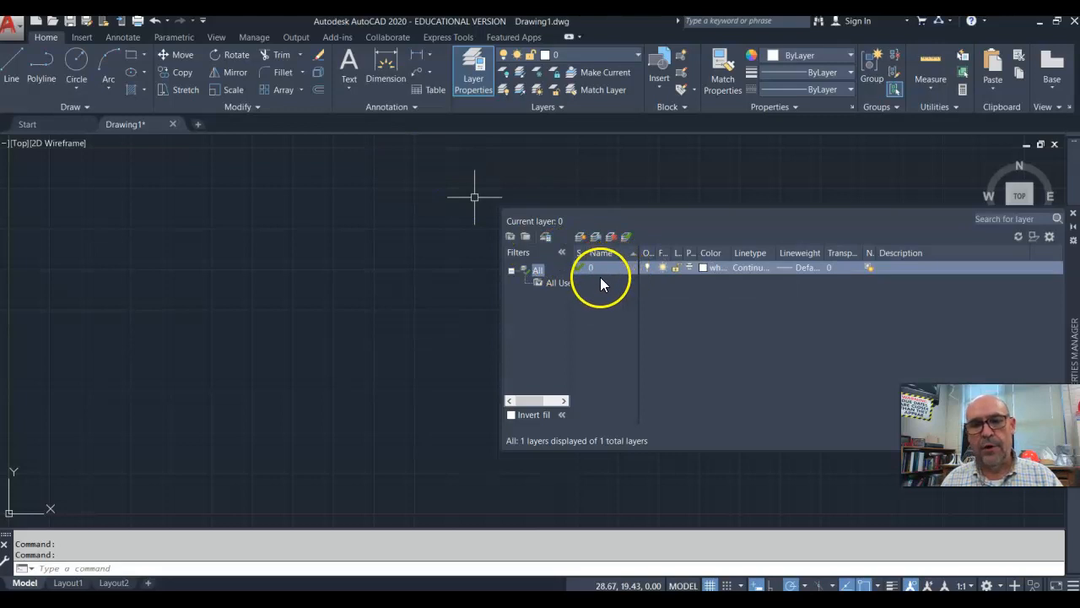
click(580, 236)
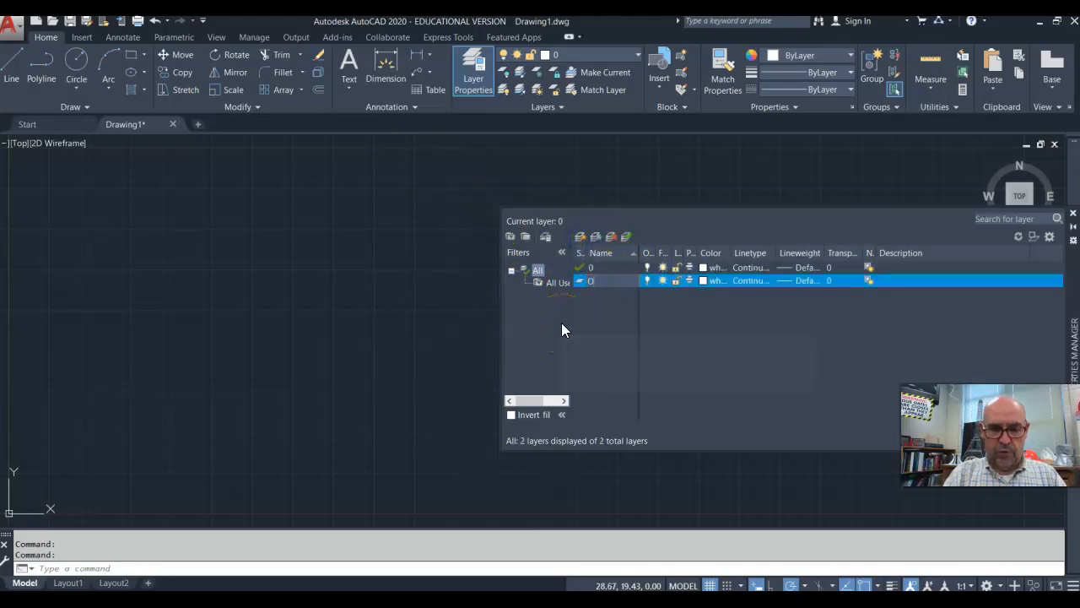
text(Object)
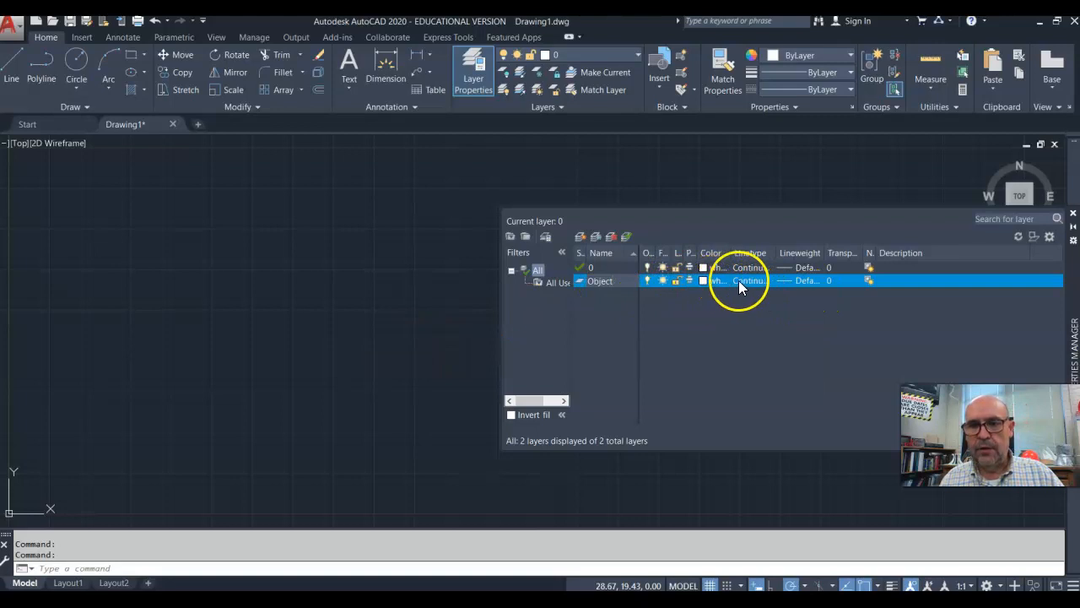
click(804, 281)
scroll(920, 315, down, 3)
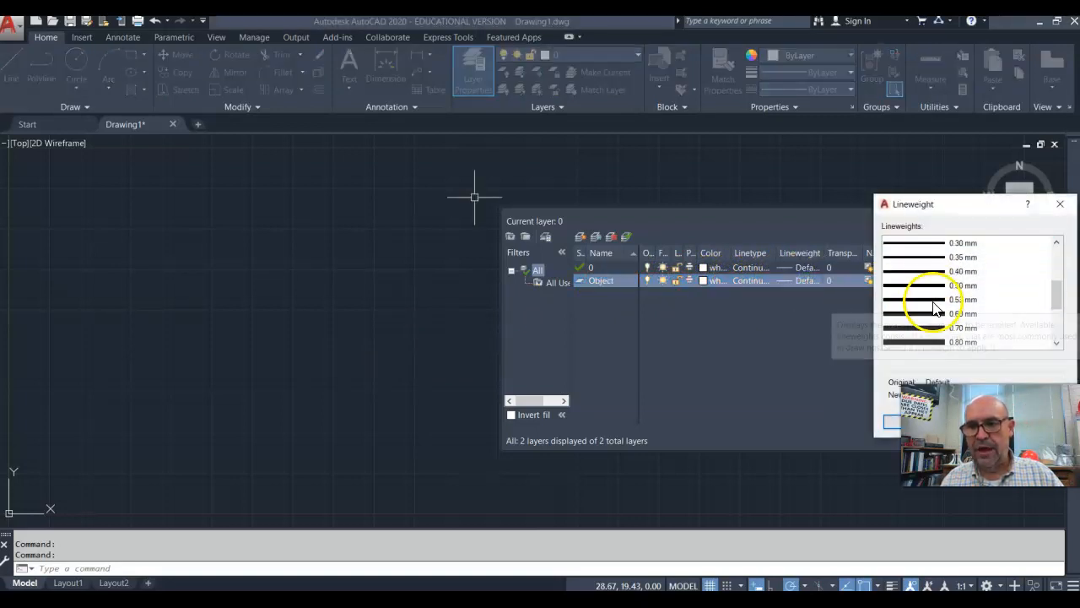
scroll(978, 283, down, 1)
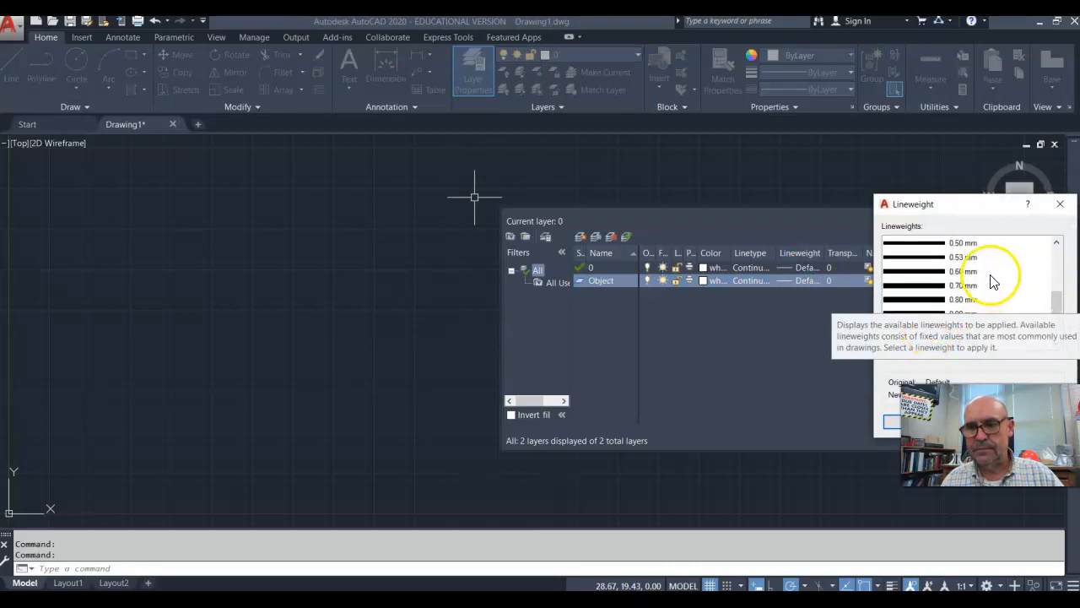
click(934, 287)
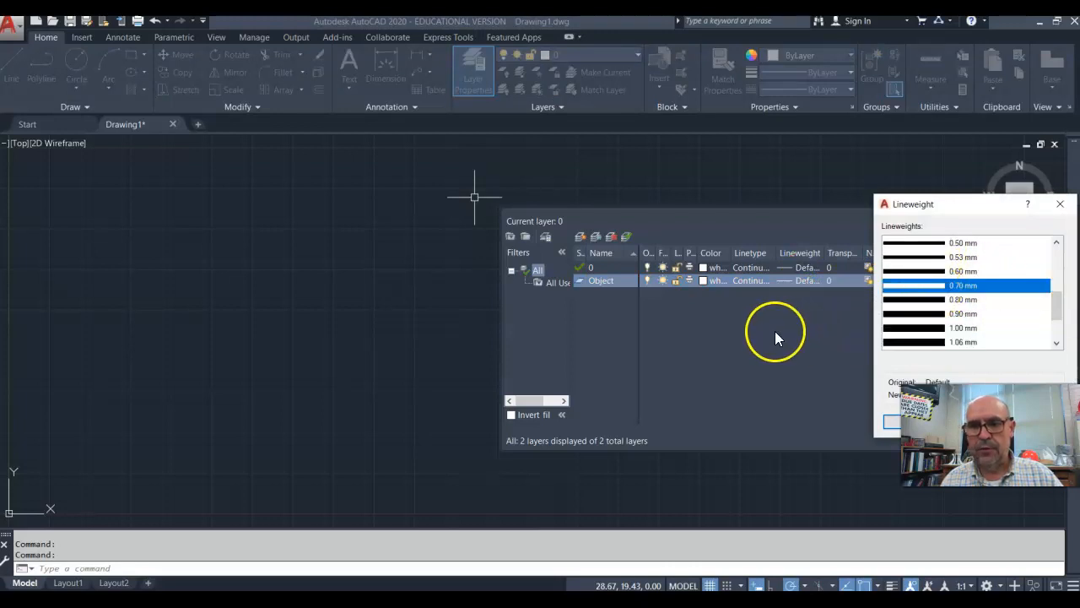
click(889, 421)
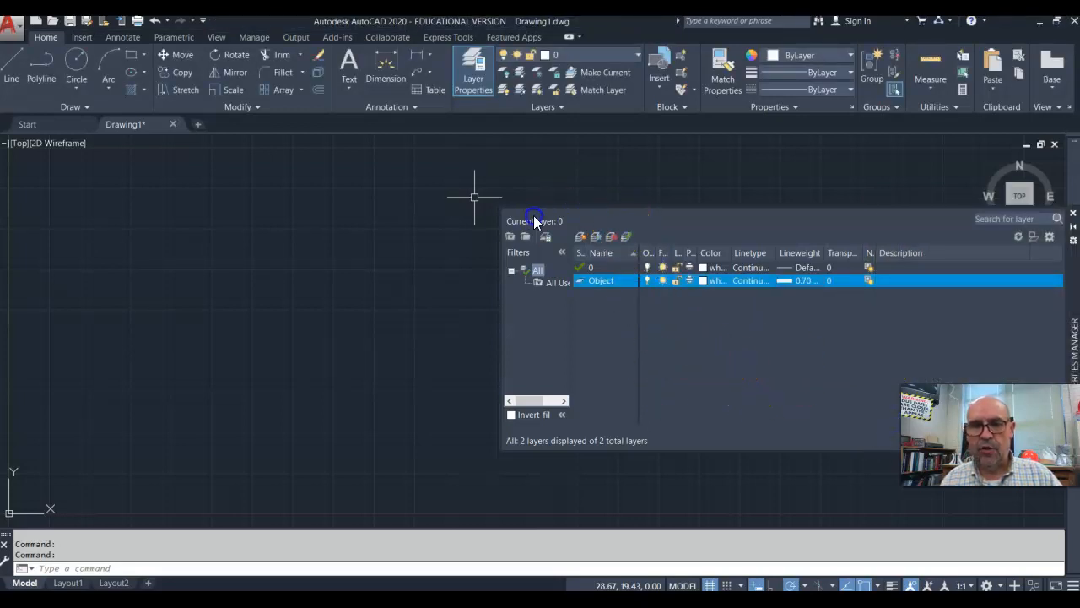
Add a layer named Hidden and set its lineweight to 0.50 mm.
click(1065, 265)
mouse_move(1065, 266)
mouse_down()
mouse_move(903, 282)
mouse_move(723, 248)
mouse_up()
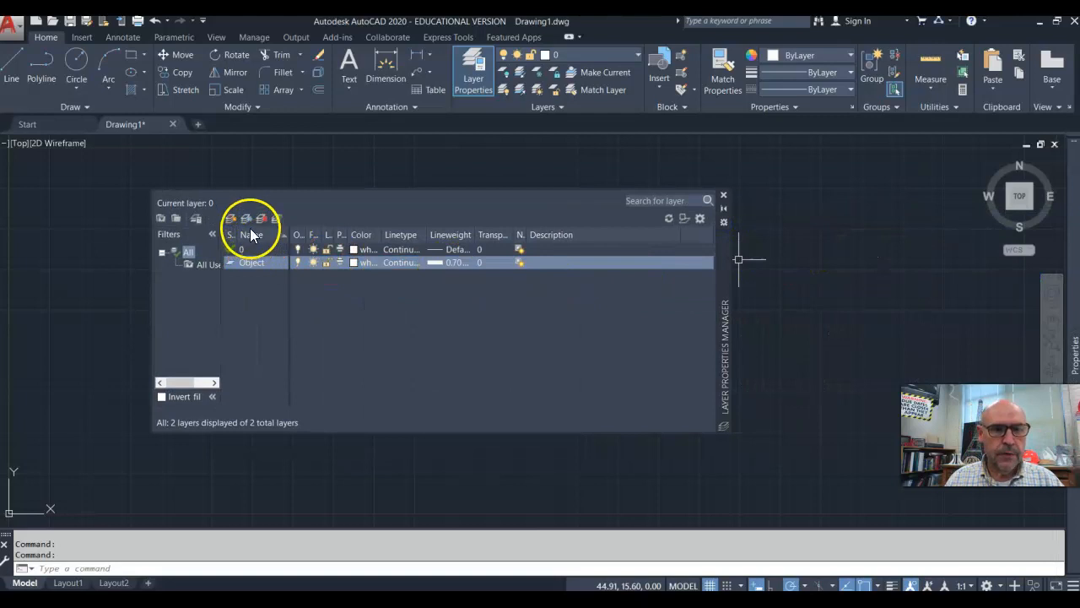
click(231, 219)
text(Hidden)
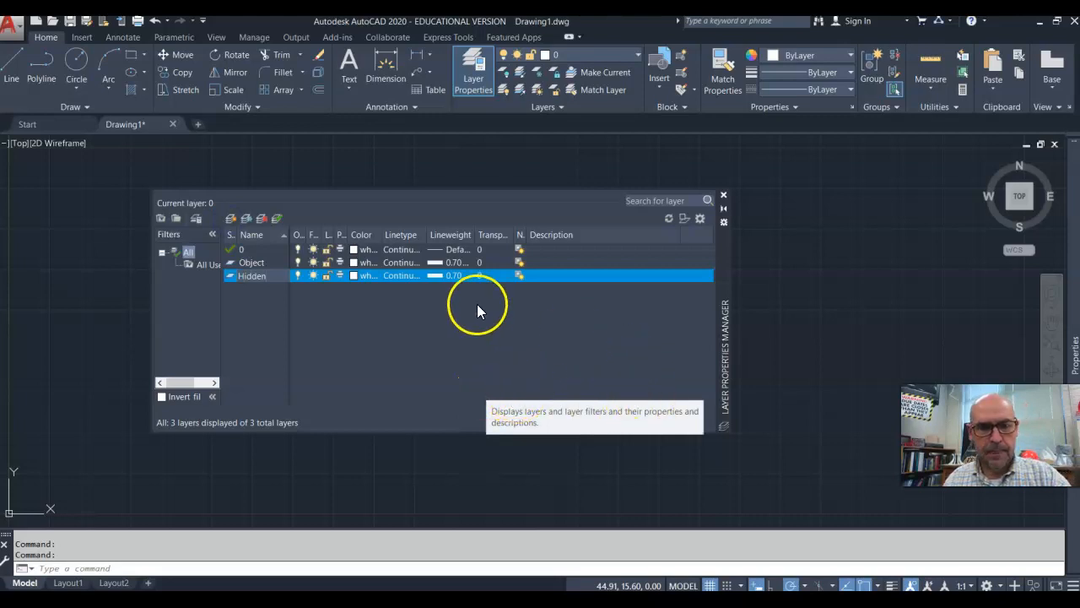
click(461, 276)
drag(940, 205, 840, 182)
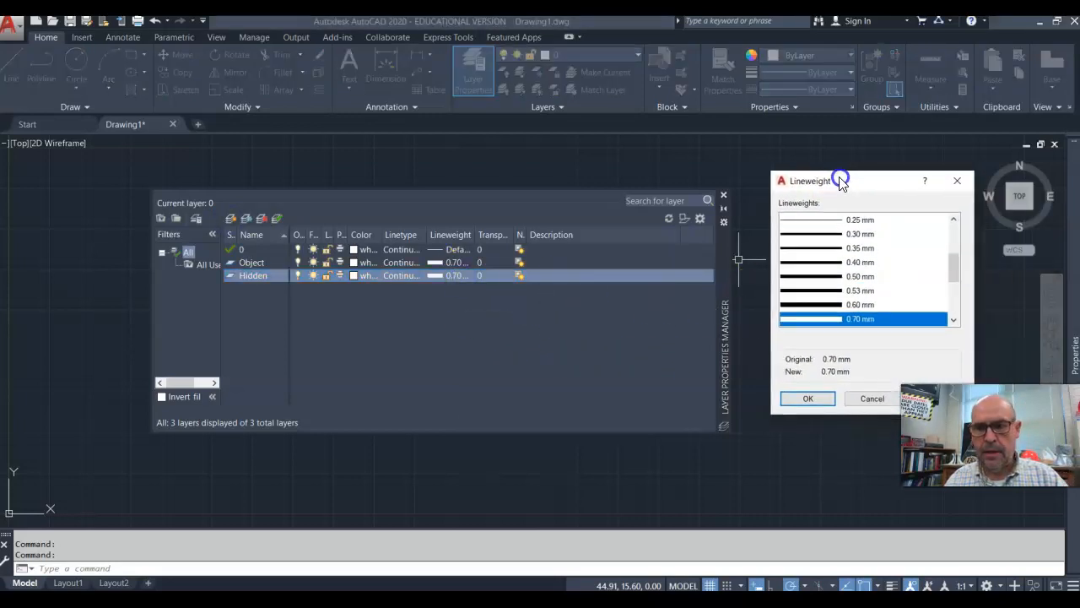
click(818, 276)
click(806, 398)
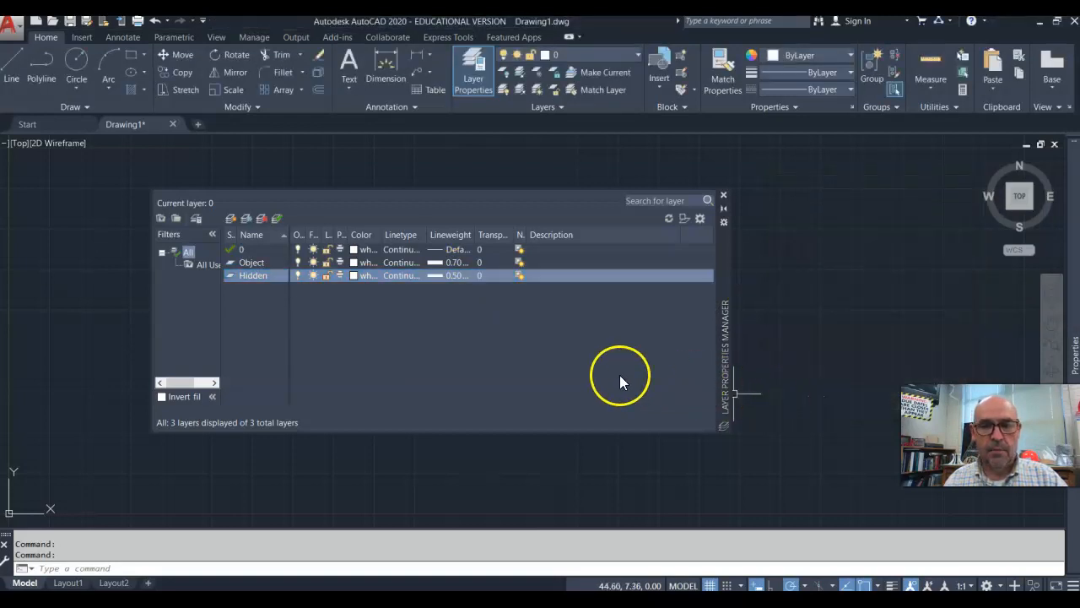
Add a layer named Center and set its lineweight to Default.
click(230, 219)
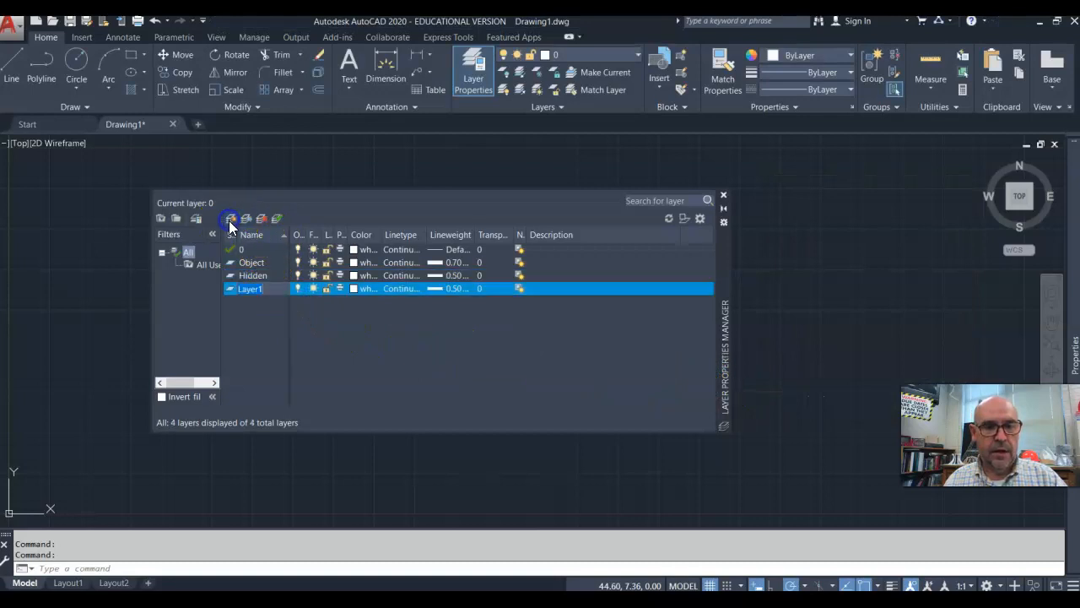
text(C)
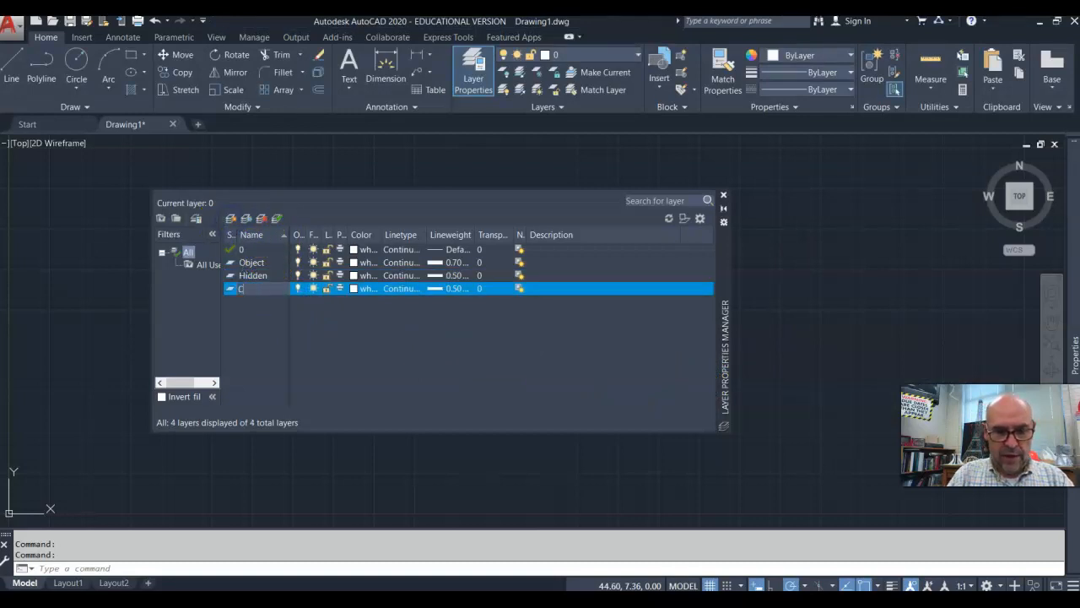
text(enter)
key(Return)
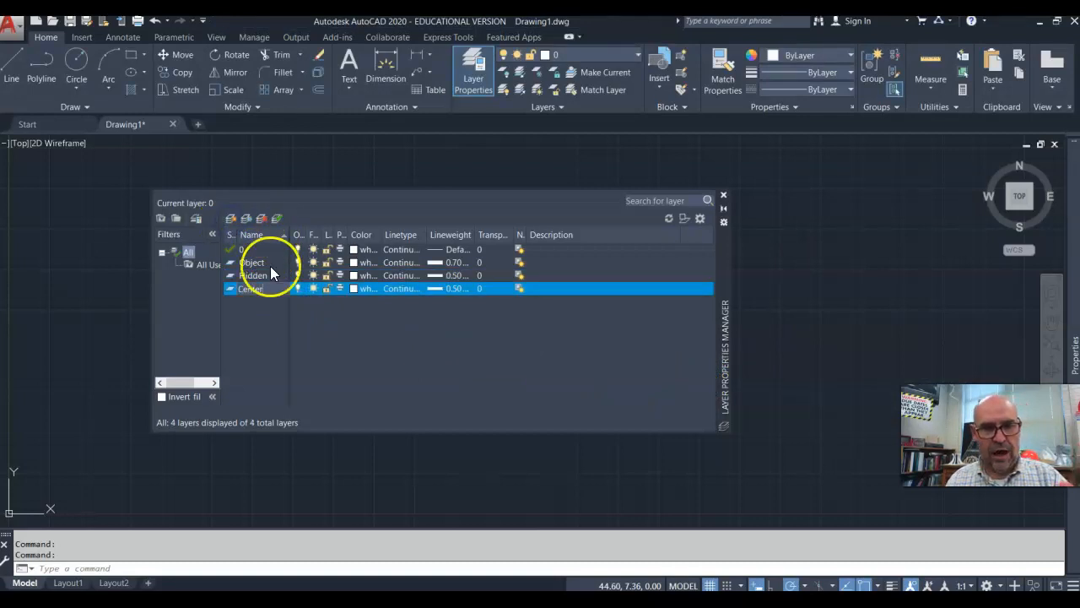
click(436, 290)
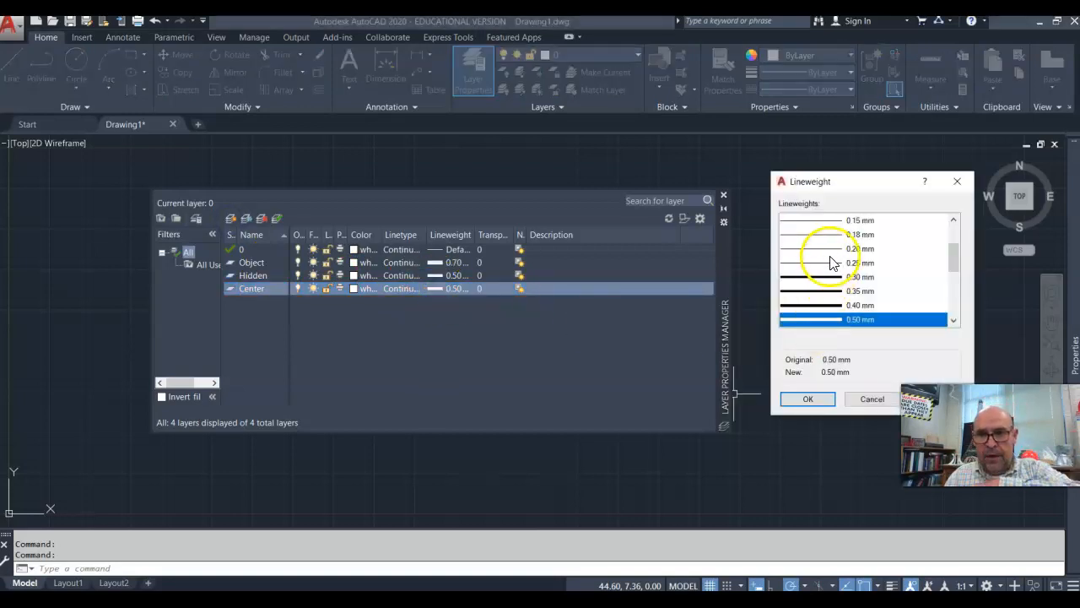
scroll(830, 269, up, 3)
click(805, 221)
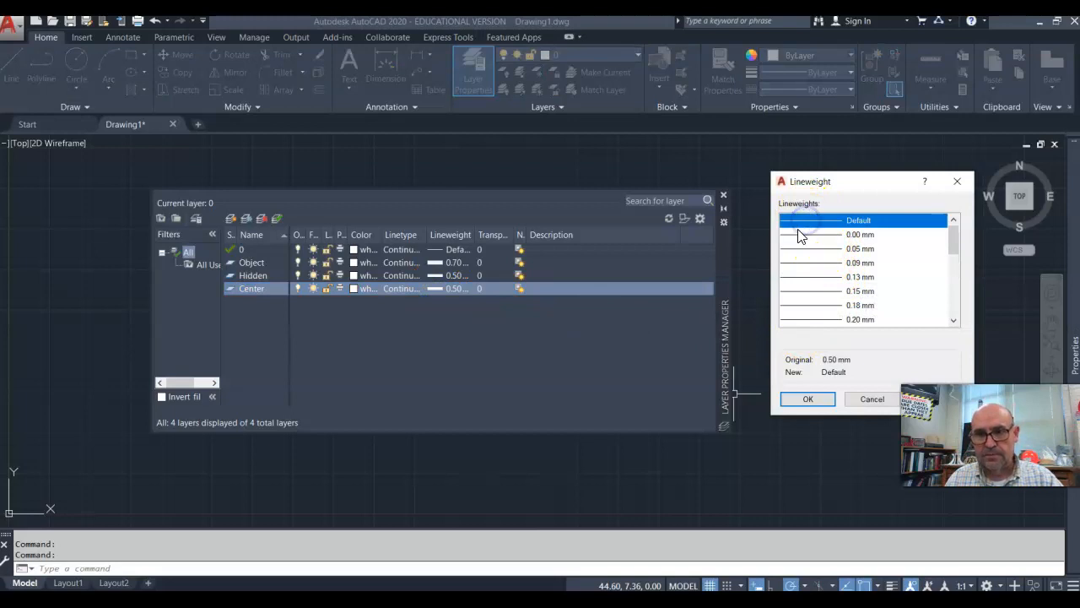
click(806, 400)
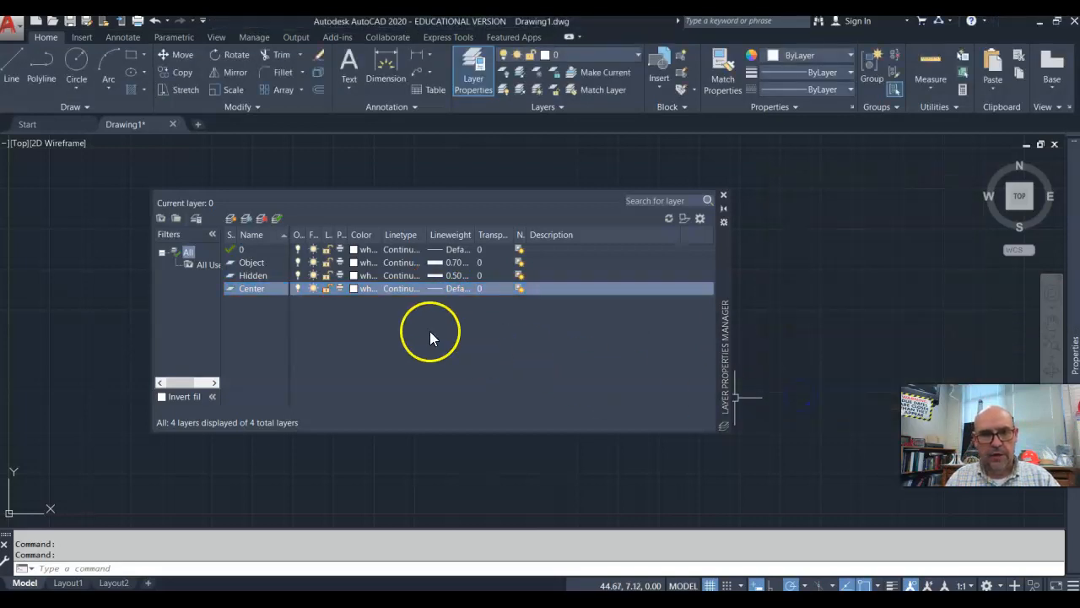
Load the HIDDEN2 and CENTER2 linetypes from acad.lin while choosing a linetype for the Hidden layer.
click(406, 275)
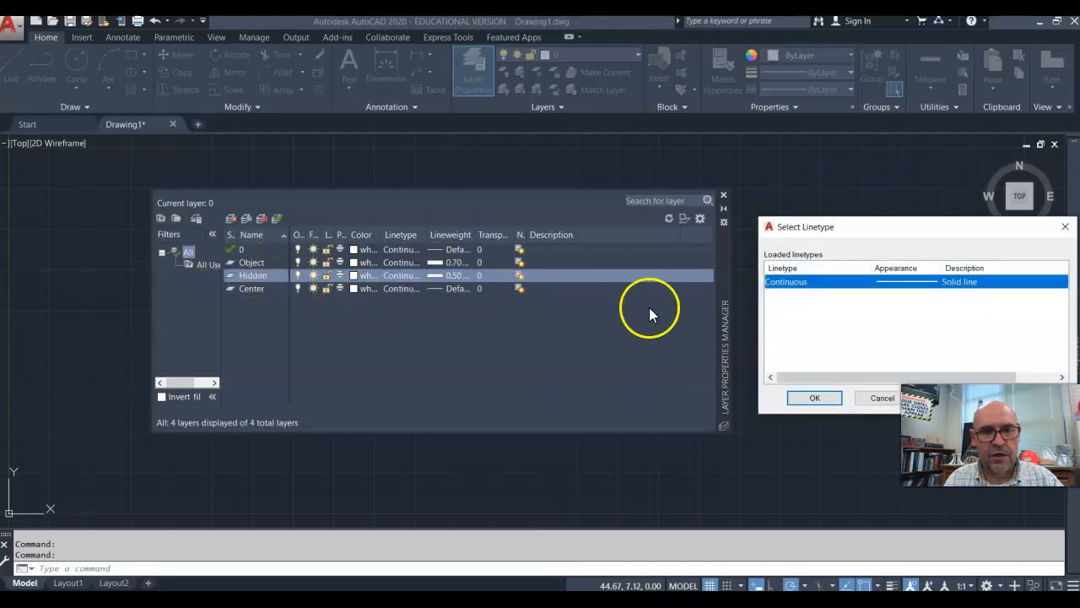
drag(850, 233, 827, 183)
click(930, 354)
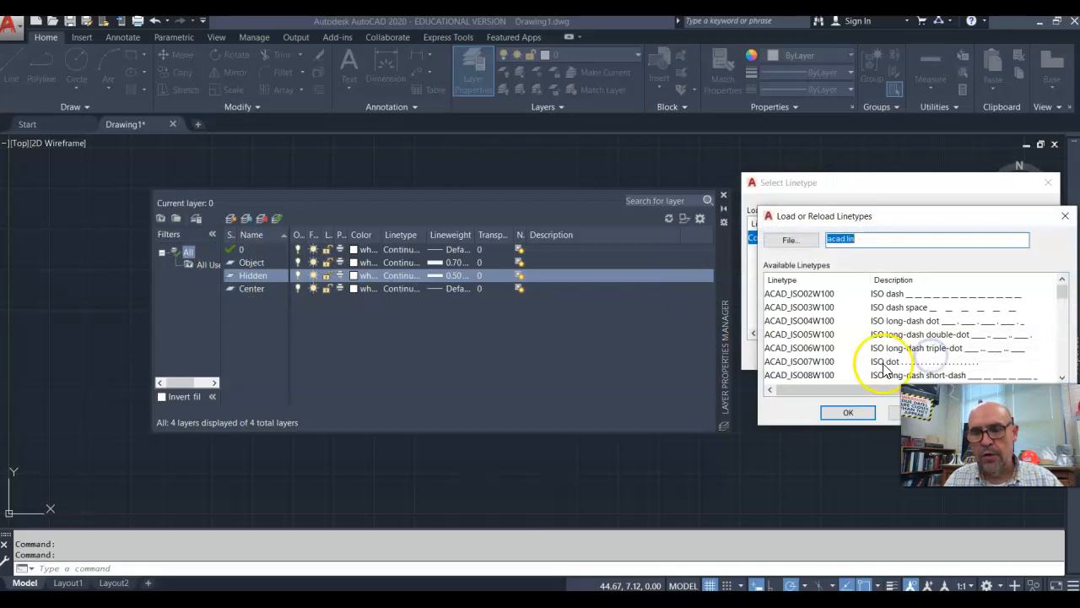
scroll(873, 351, down, 5)
scroll(839, 344, down, 4)
scroll(840, 344, down, 2)
click(782, 348)
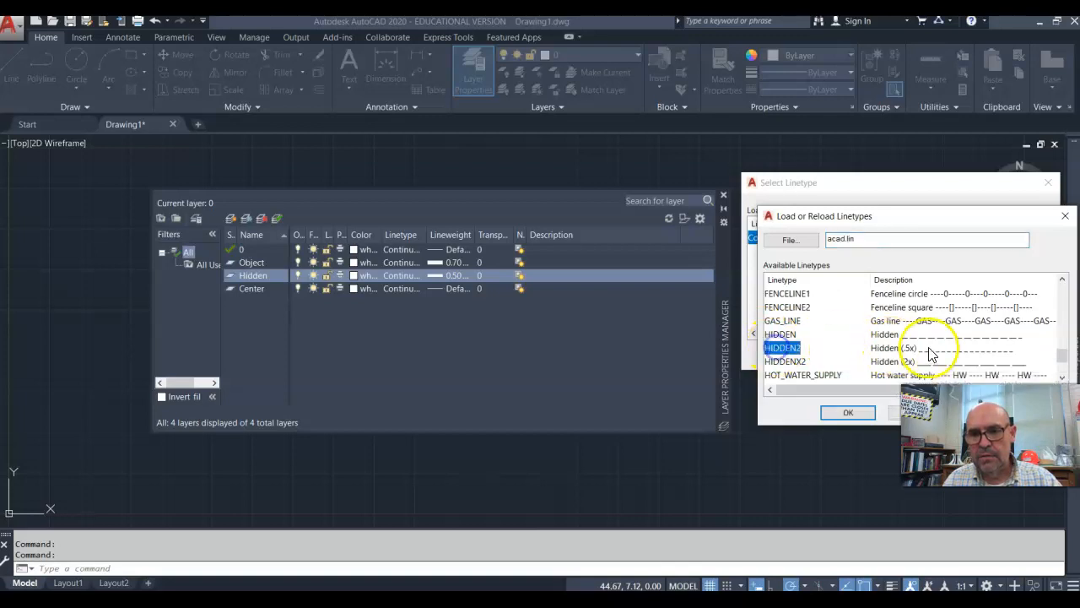
scroll(860, 329, up, 4)
scroll(860, 325, up, 1)
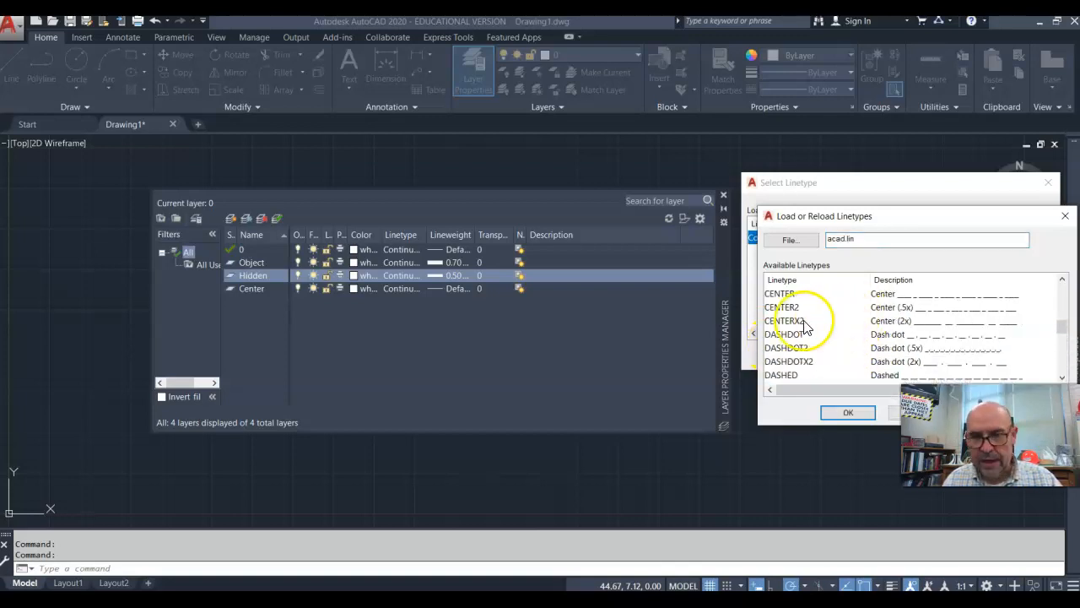
click(783, 307)
click(848, 412)
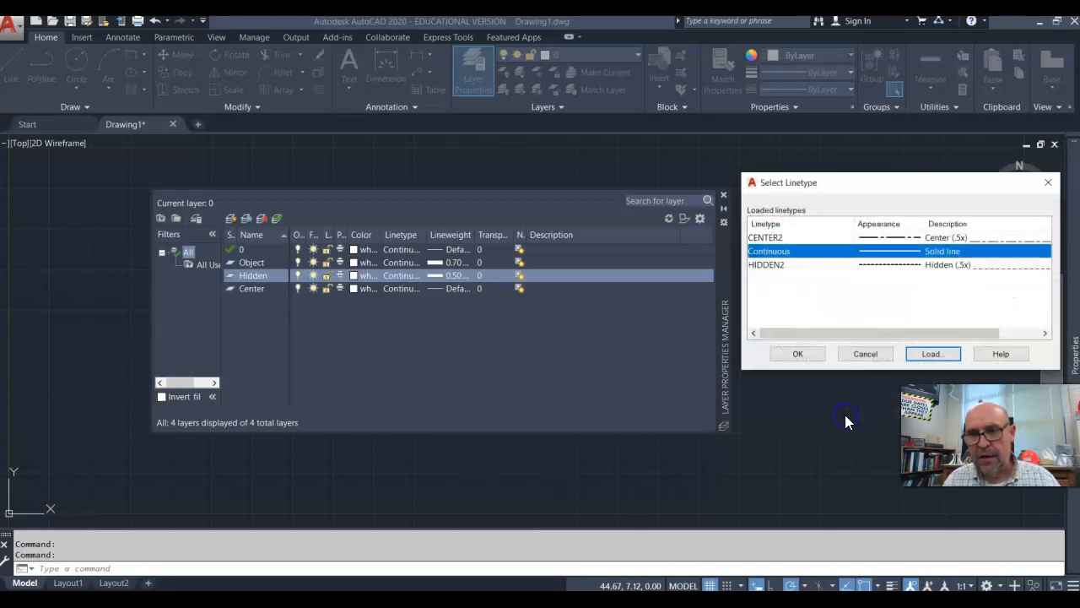
Assign the HIDDEN2 linetype to the Hidden layer and CENTER2 to the Center layer.
click(767, 267)
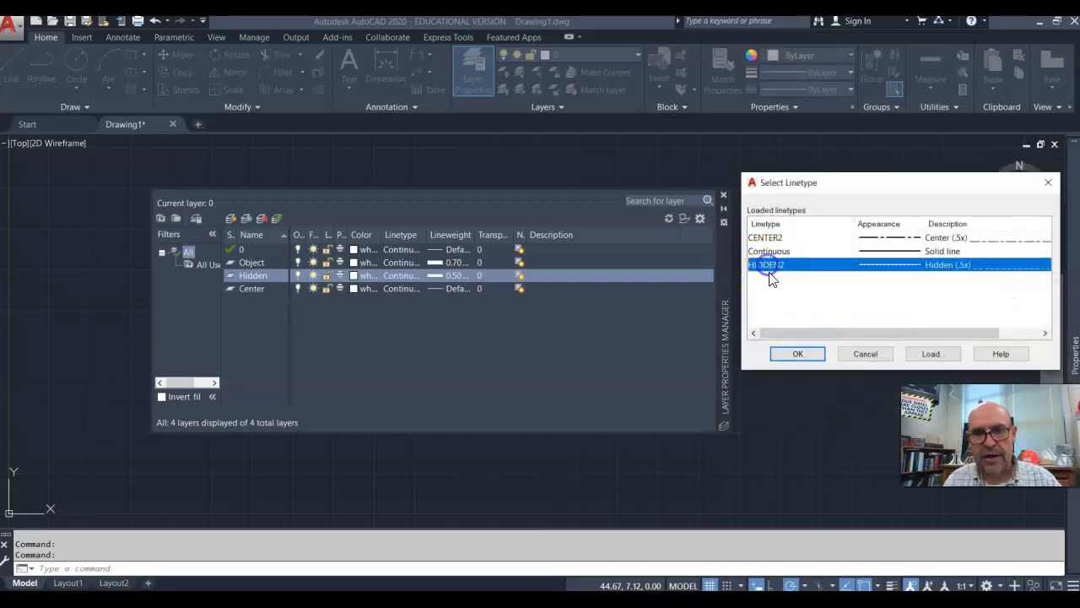
click(800, 355)
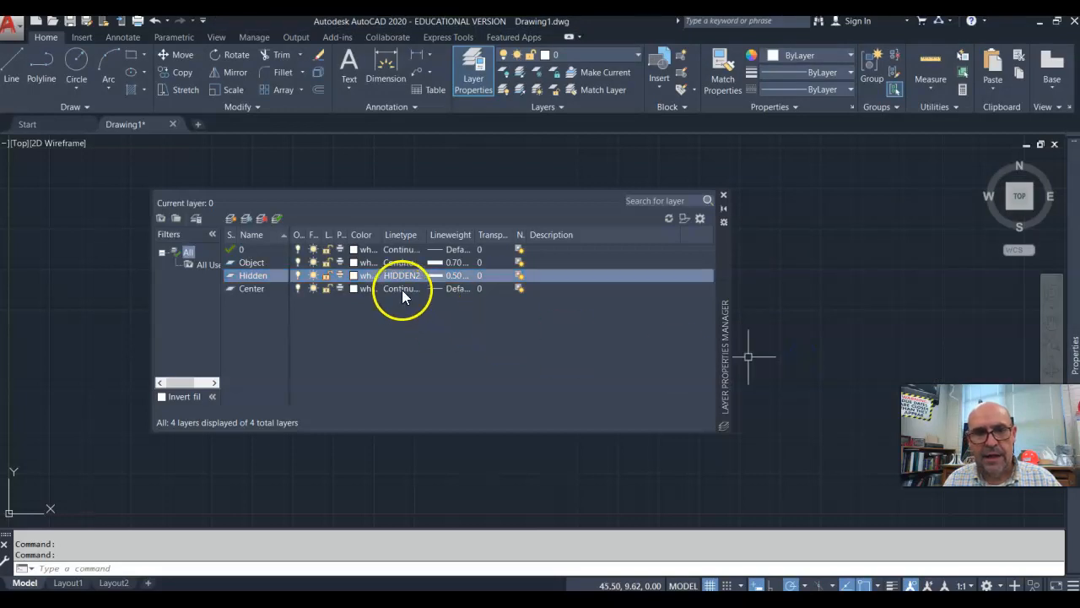
click(402, 289)
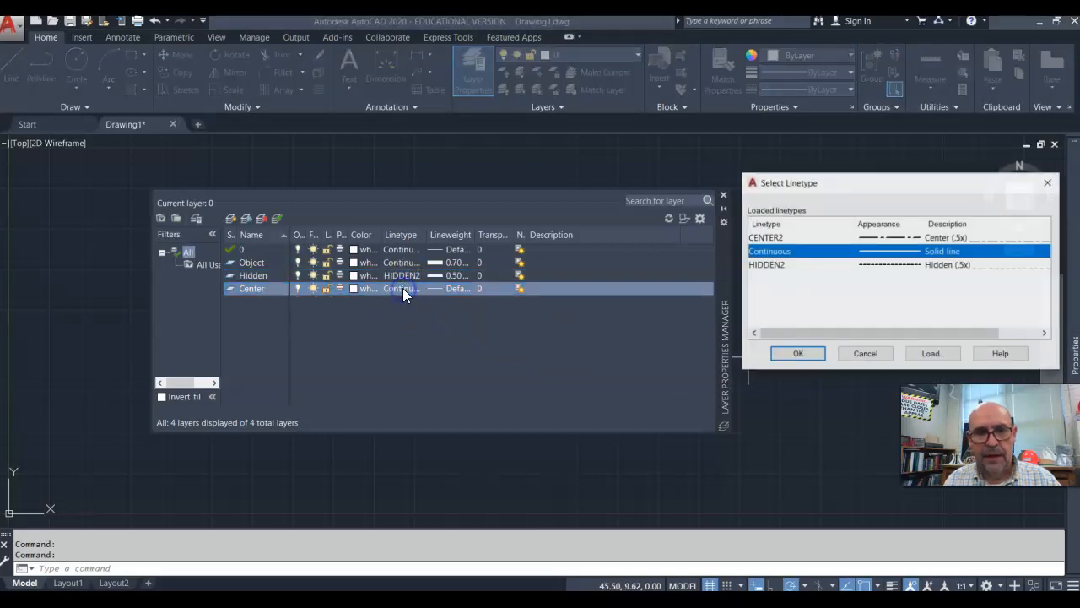
click(885, 238)
click(794, 354)
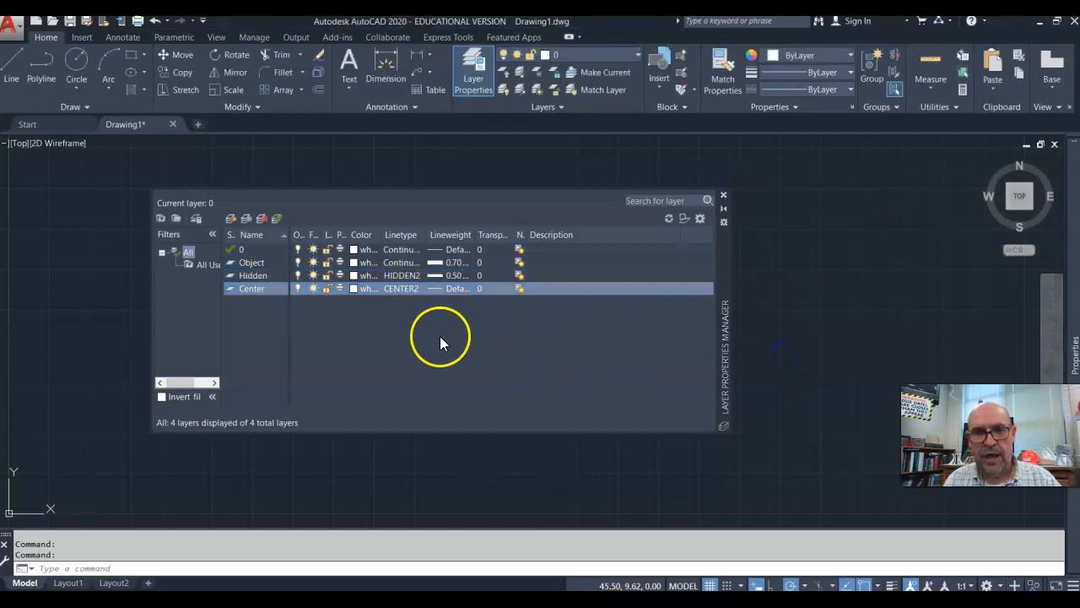
Add a layer named Dimensions and set its linetype to Continuous.
click(233, 219)
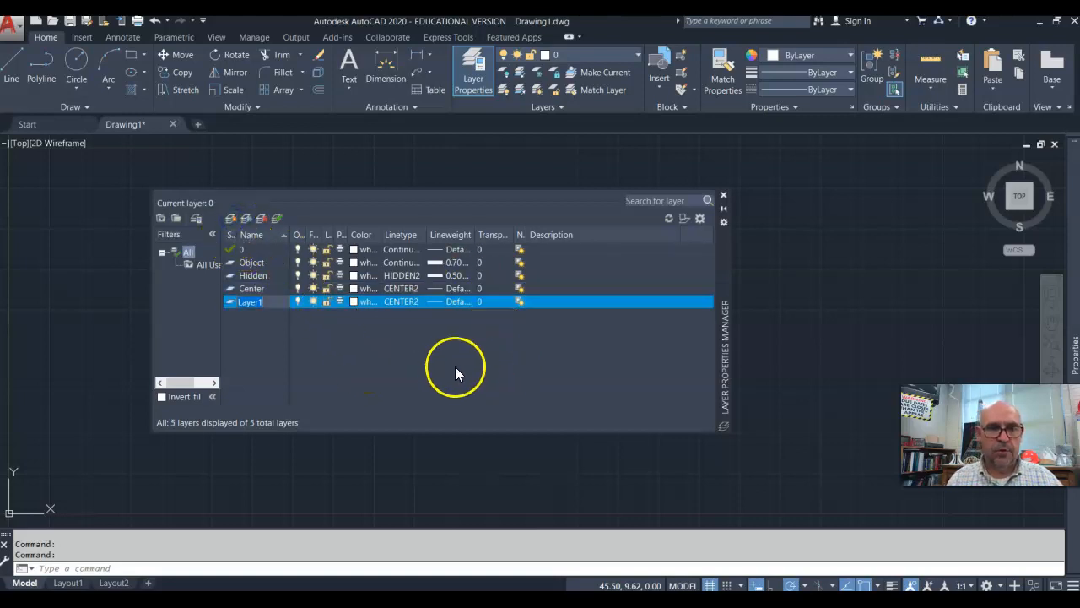
text(Dimensions)
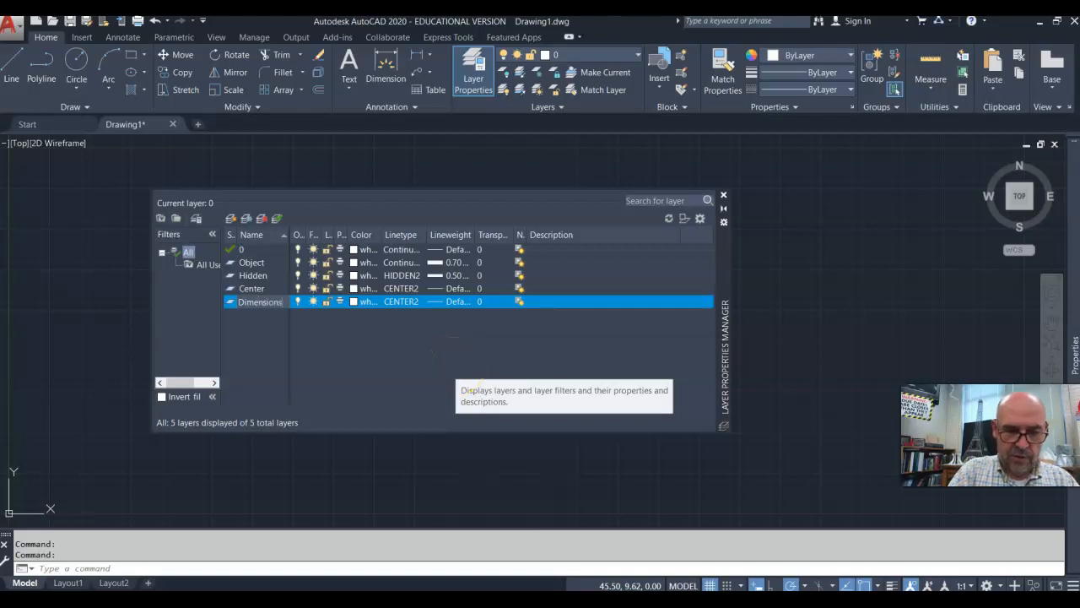
click(396, 301)
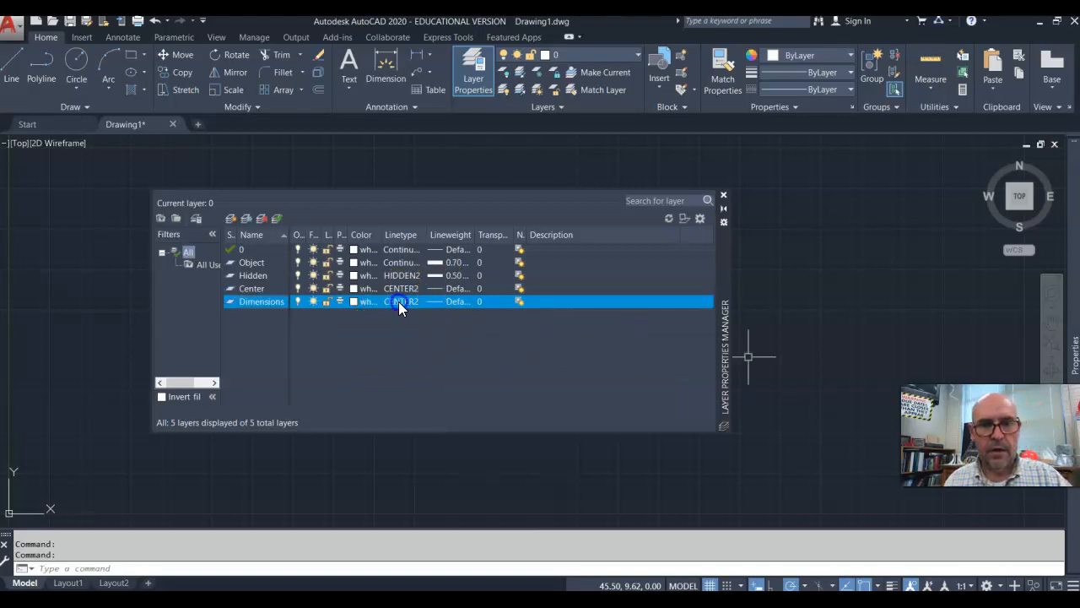
click(769, 251)
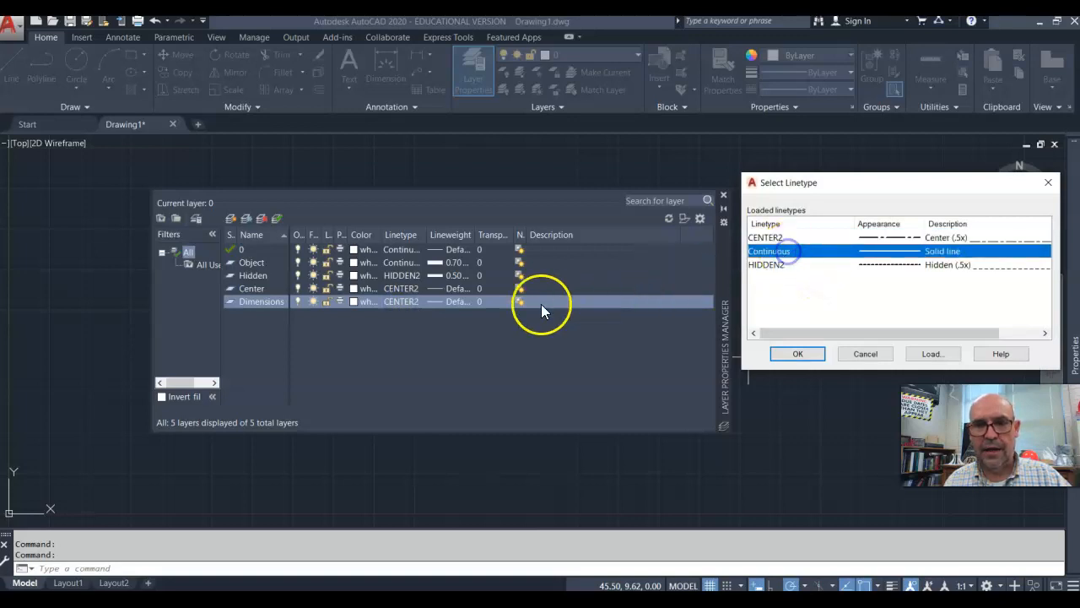
click(776, 353)
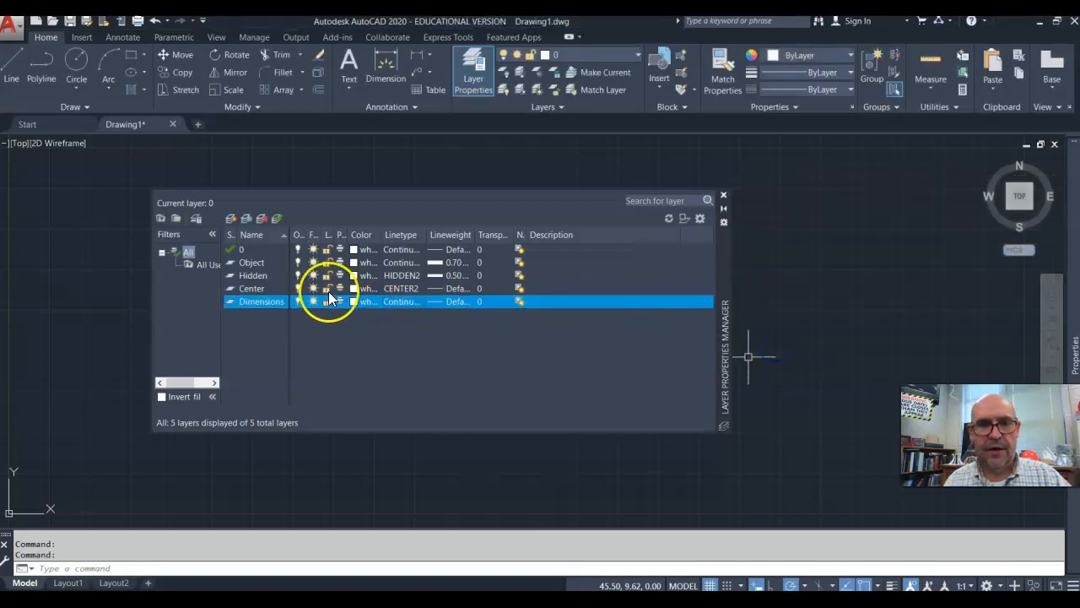
Add a layer named Text with the same properties as the Dimensions layer.
click(232, 219)
text(Text)
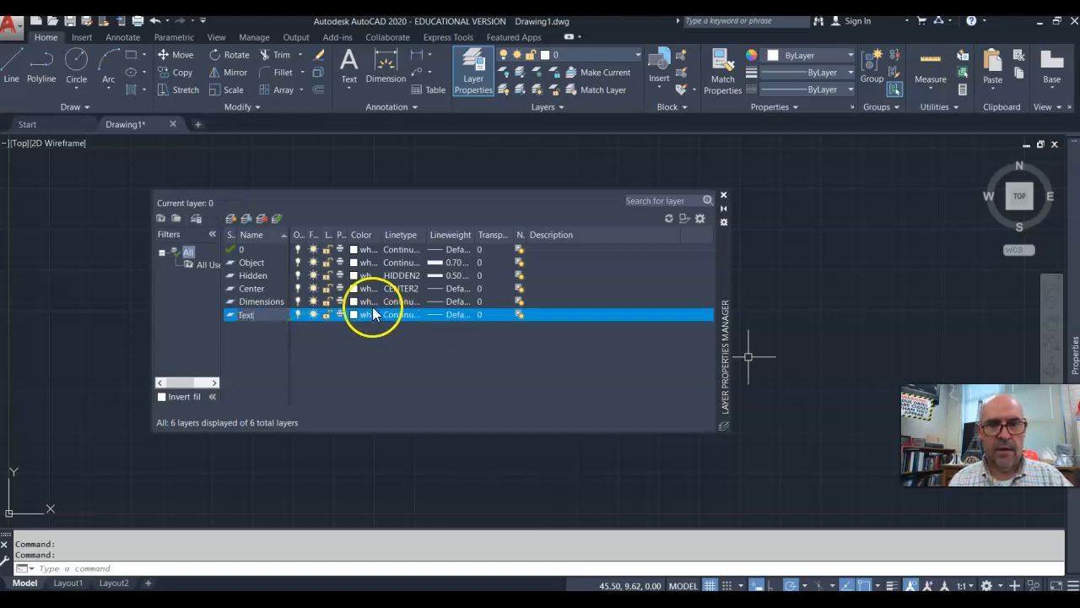
click(440, 363)
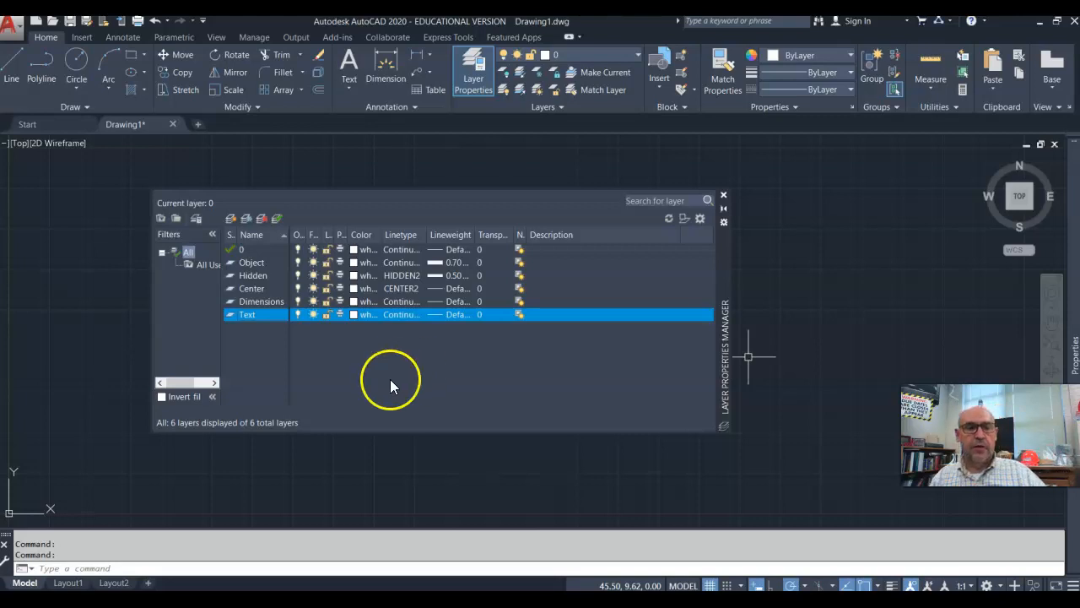
Add a layer named Border with a 0.70 mm lineweight and close the layer manager.
click(229, 219)
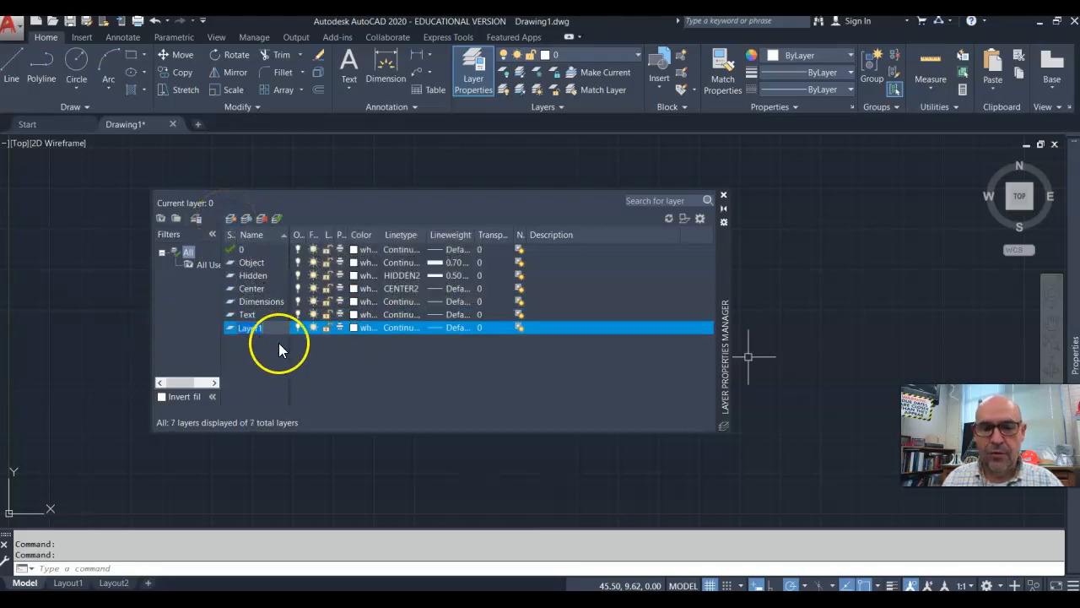
text(Border)
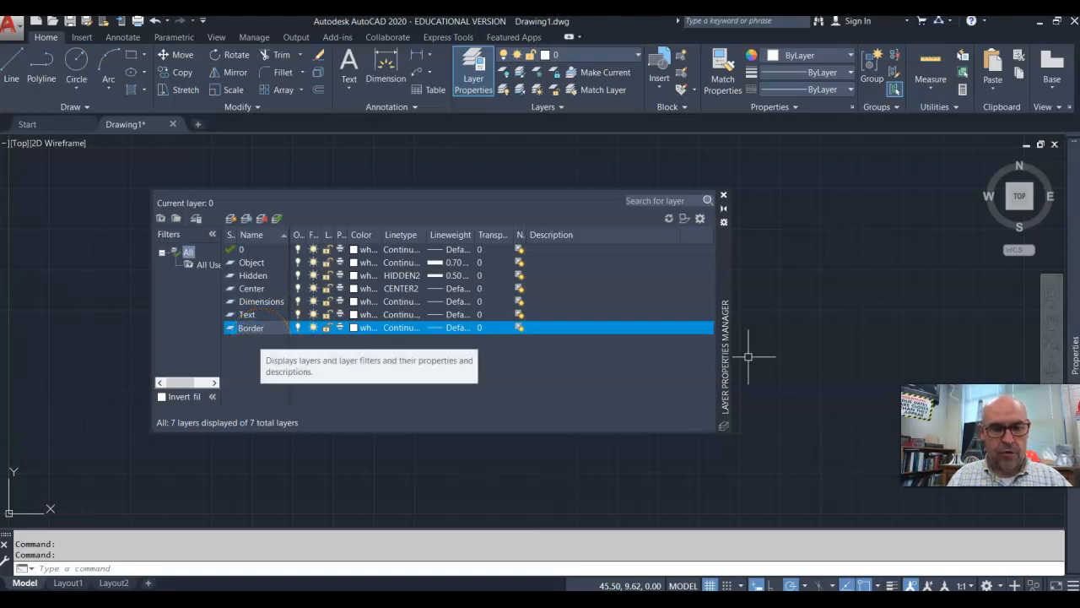
click(453, 328)
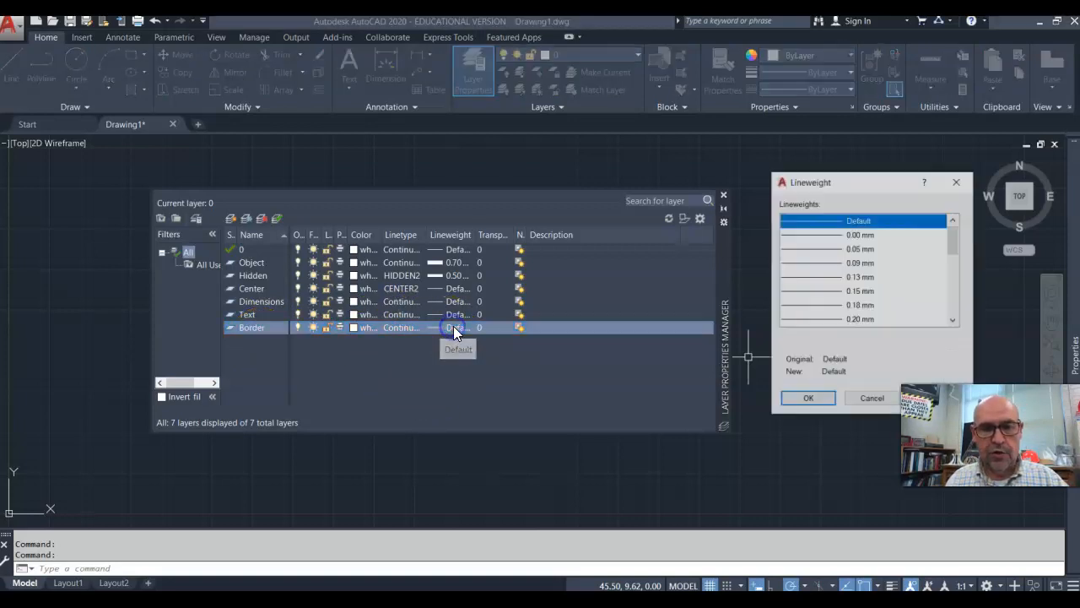
scroll(818, 295, down, 3)
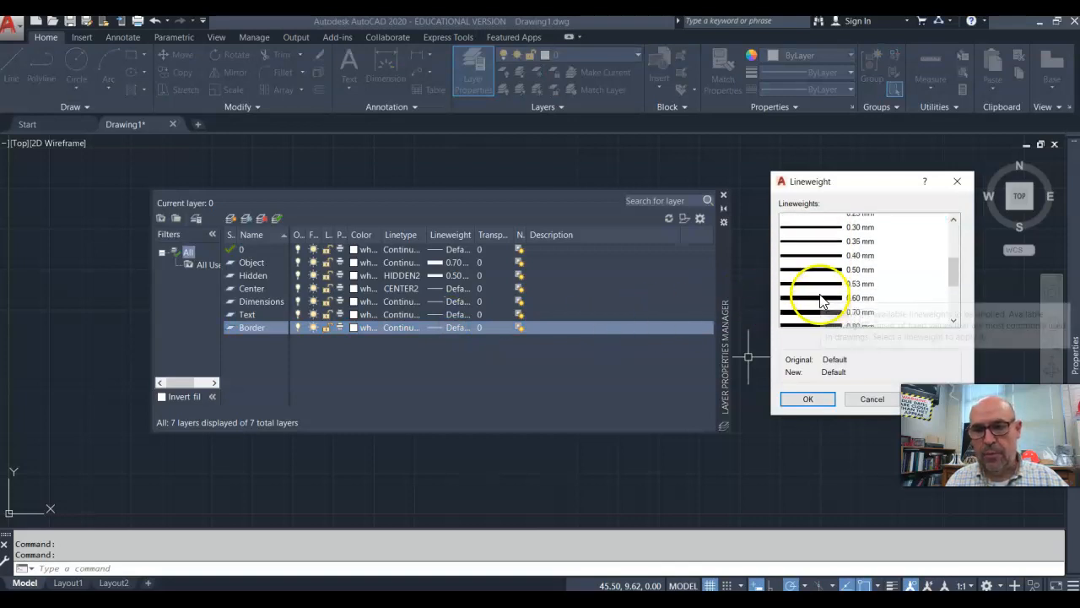
click(821, 311)
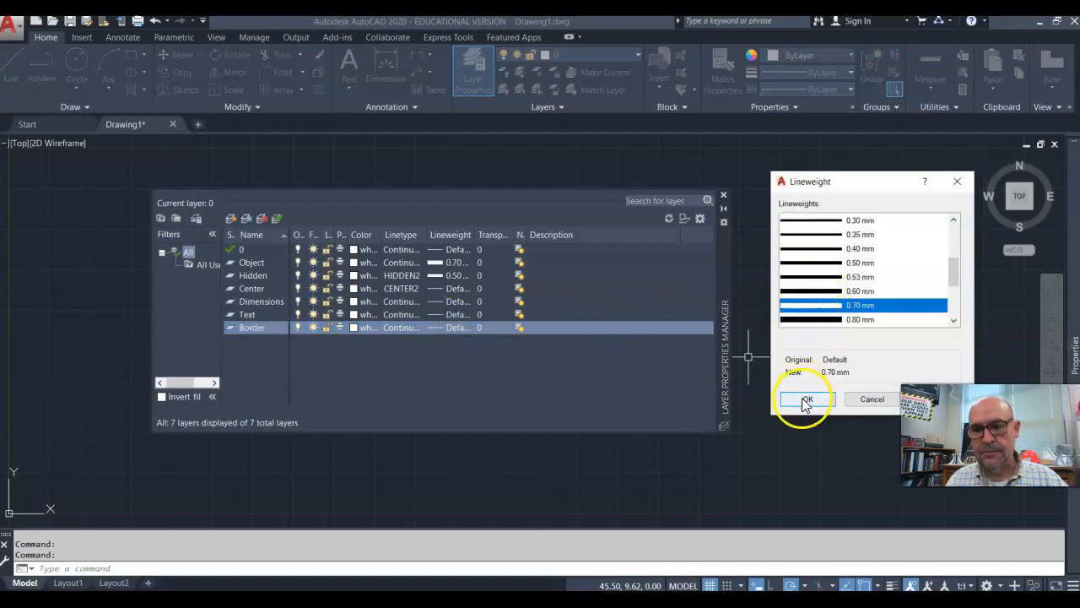
click(806, 401)
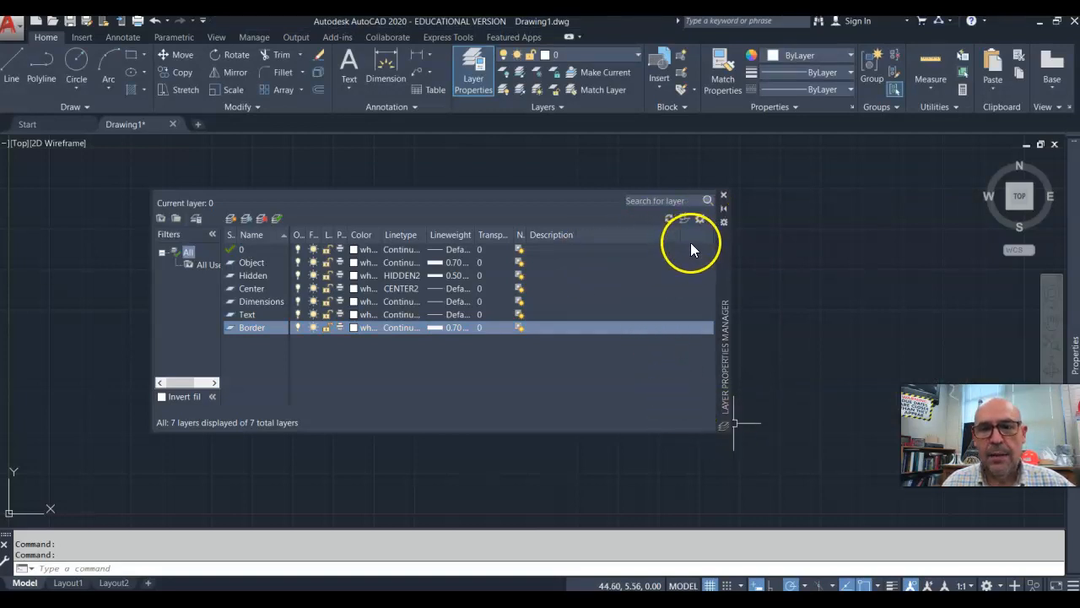
click(723, 196)
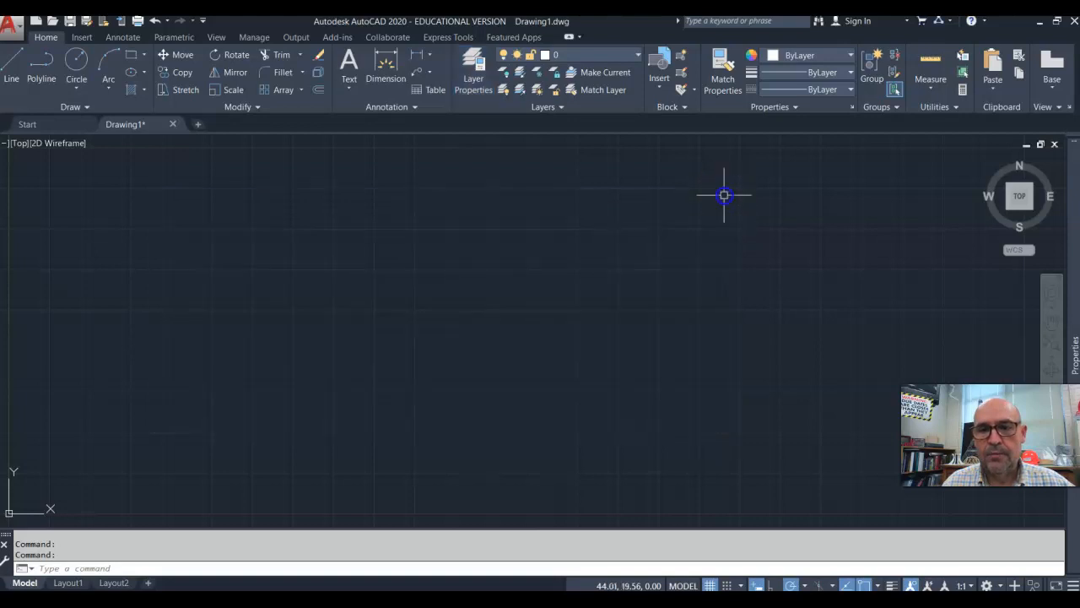
Make Object the current layer, switch to Center, and return to Object as the current layer.
click(636, 54)
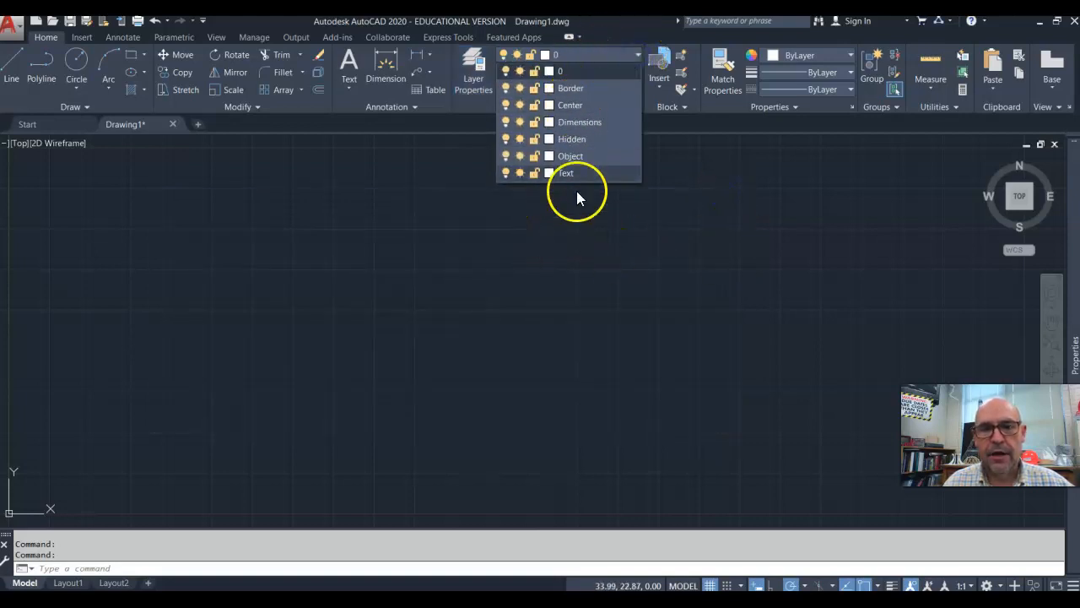
click(564, 156)
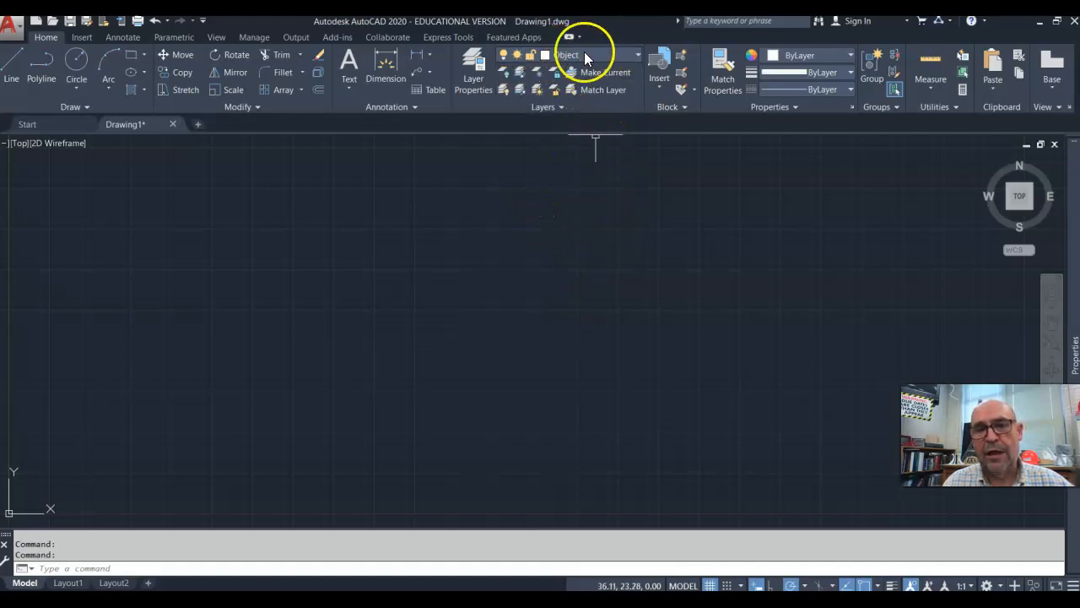
click(610, 59)
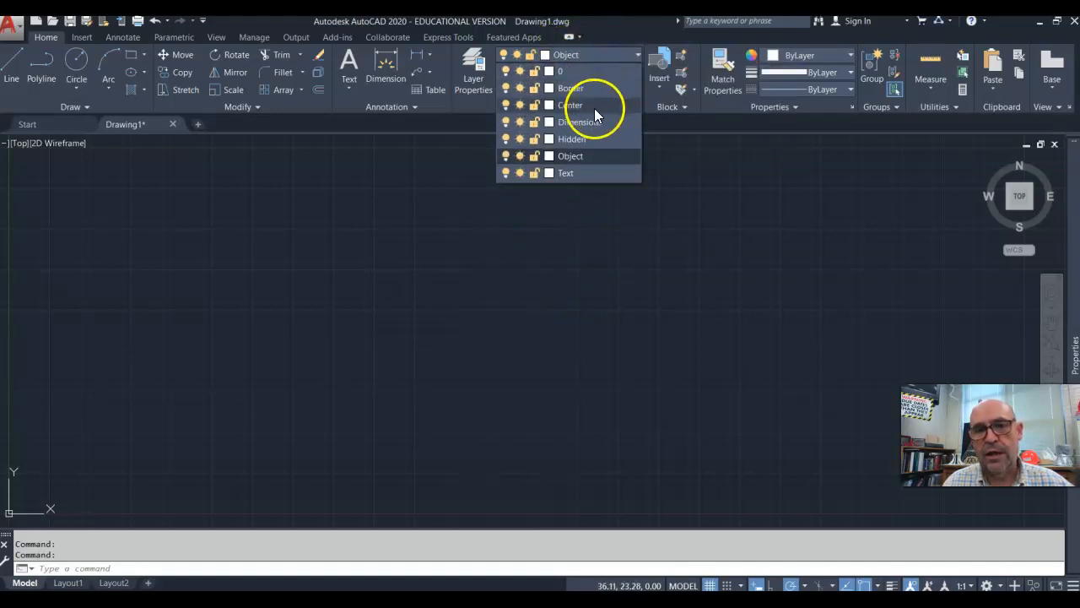
click(594, 108)
click(610, 56)
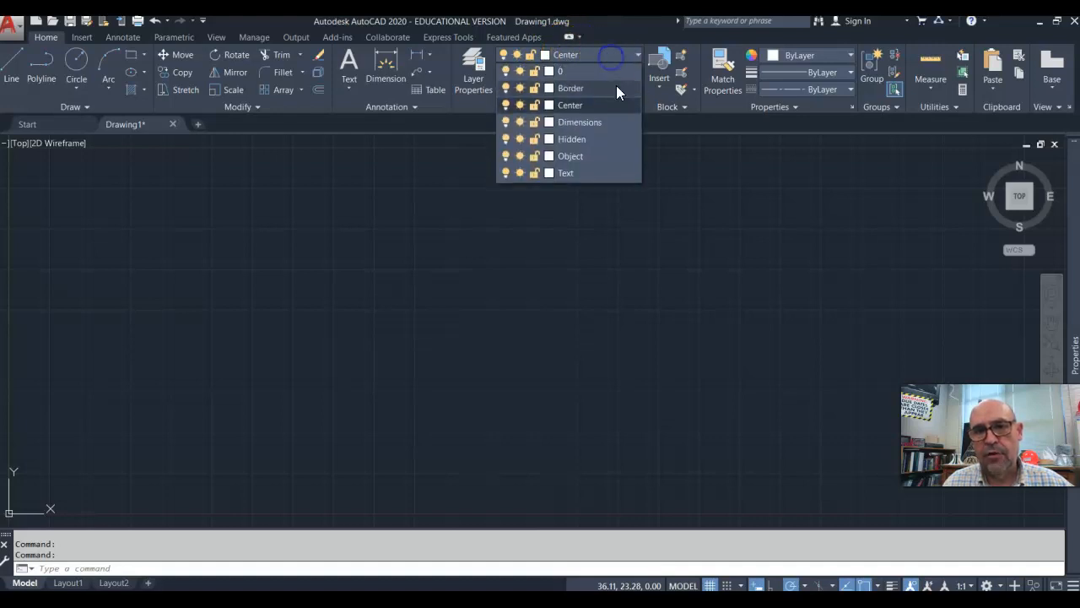
click(589, 148)
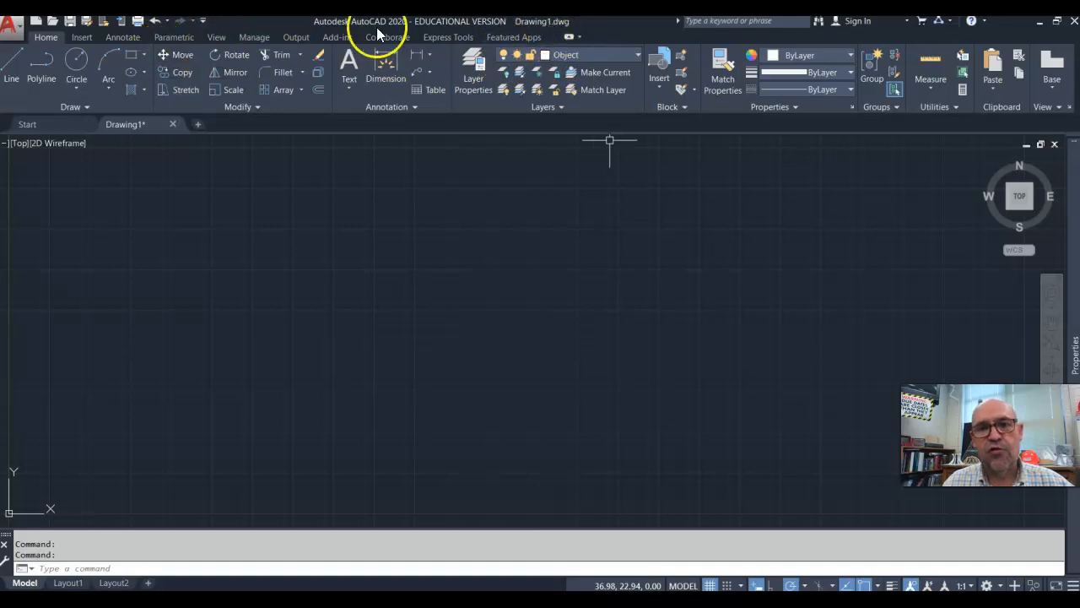
Save the drawing to the Desktop as "Template - Inches" in AutoCAD 2018 Drawing (*.dwg) format.
click(87, 22)
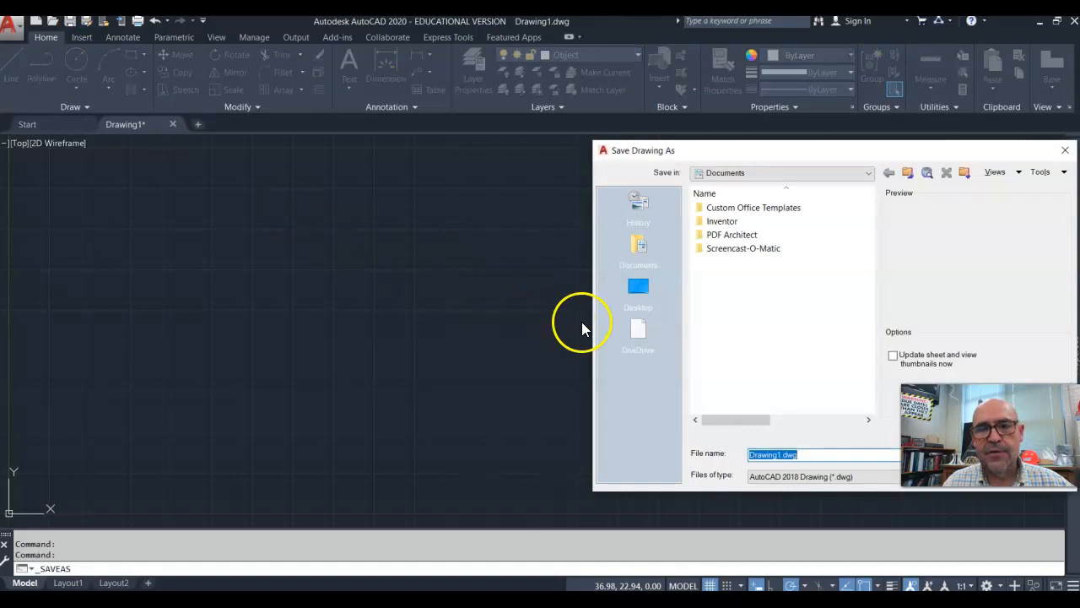
click(869, 172)
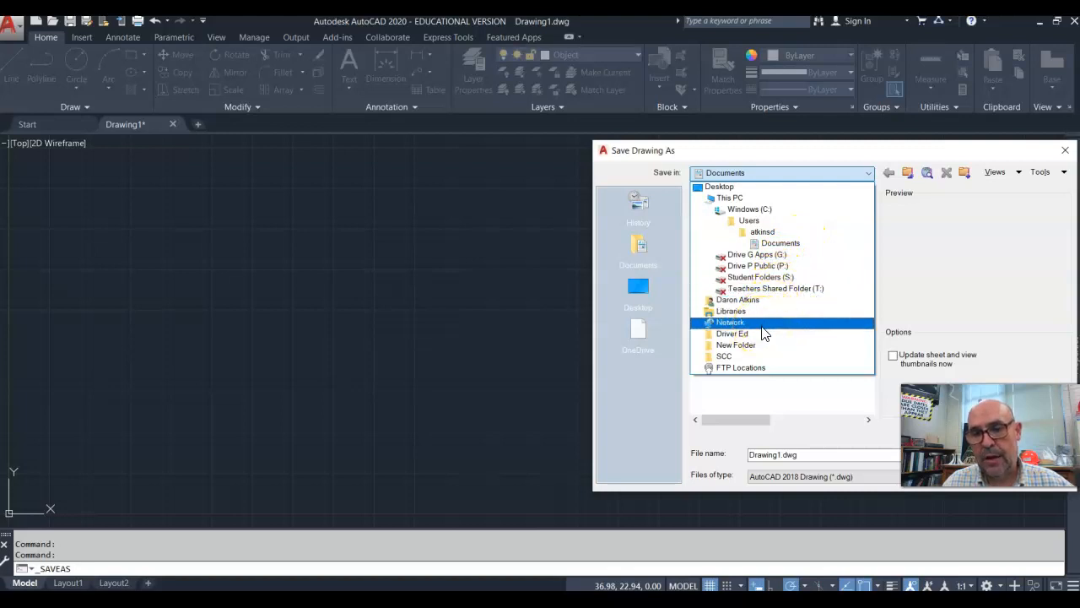
click(723, 184)
click(817, 454)
double_click(817, 454)
text(Template - Inches)
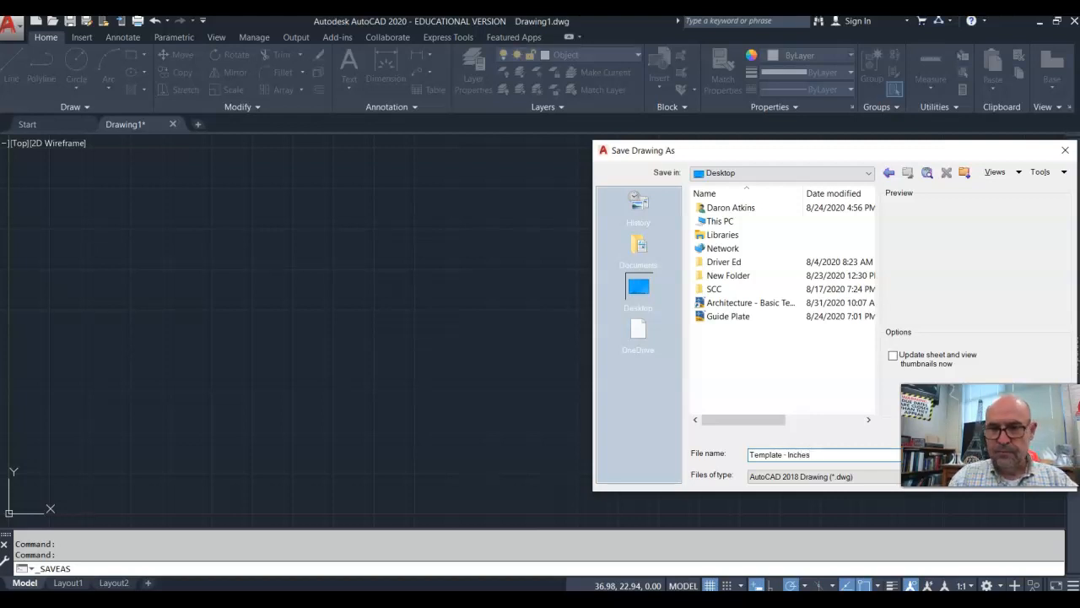
drag(856, 156, 553, 143)
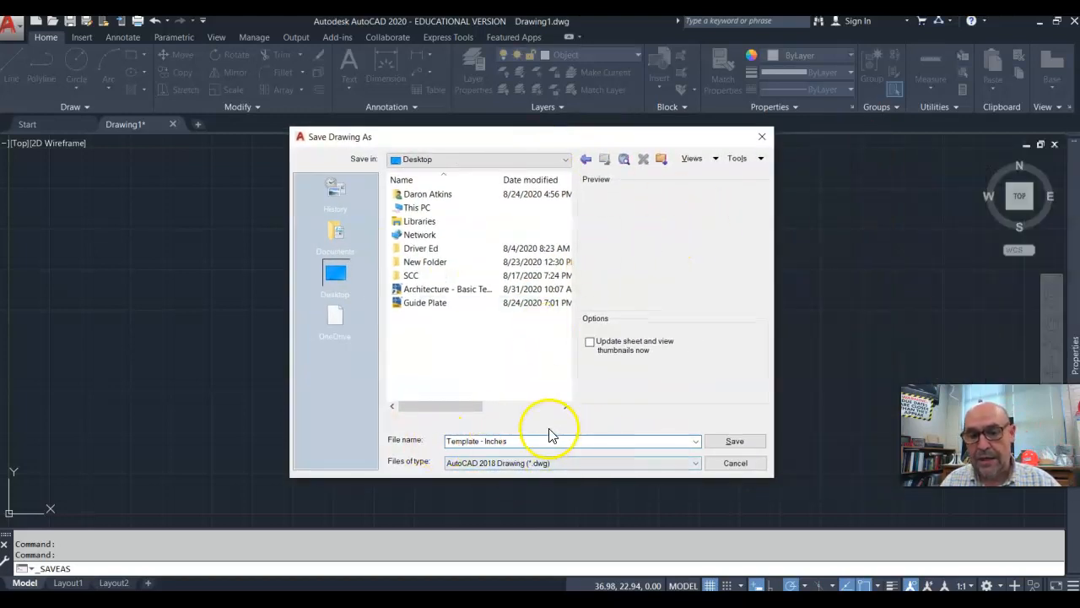
click(730, 443)
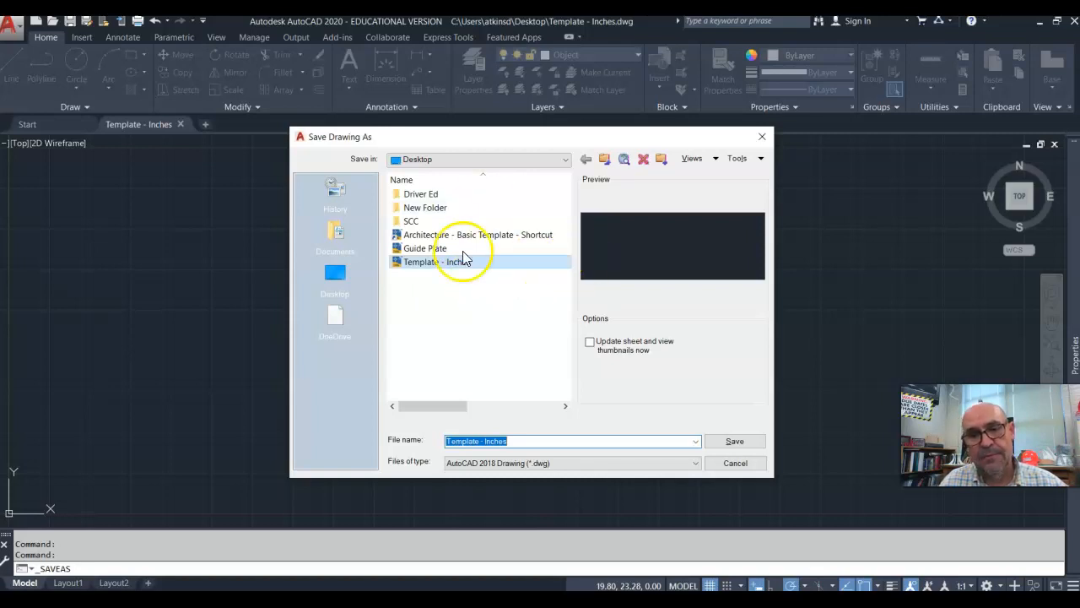
click(735, 463)
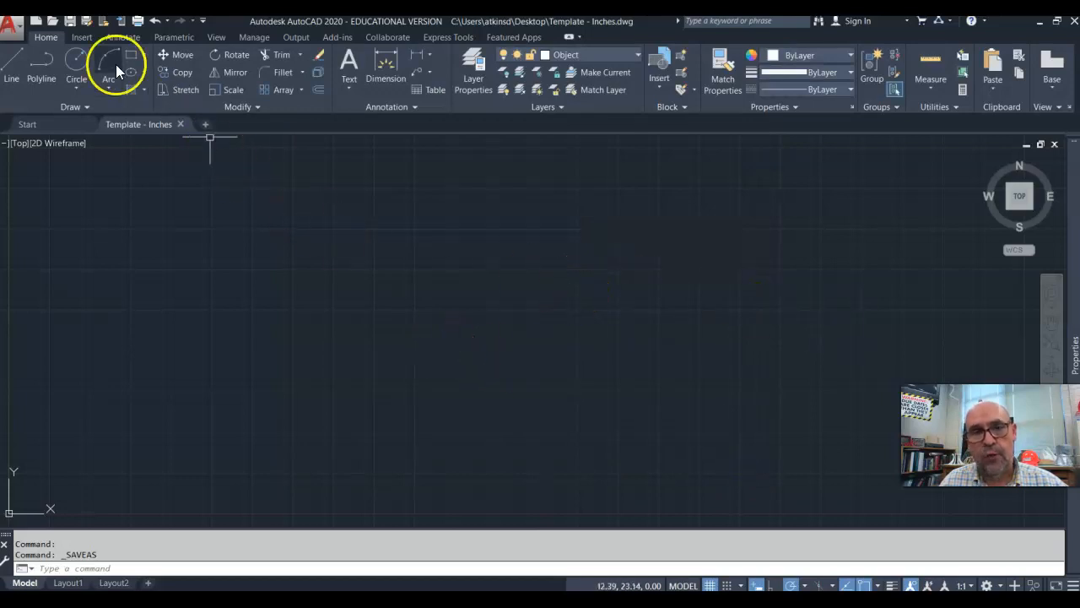
Close the saved drawing and start a new one from the acadiso.dwt template.
click(15, 29)
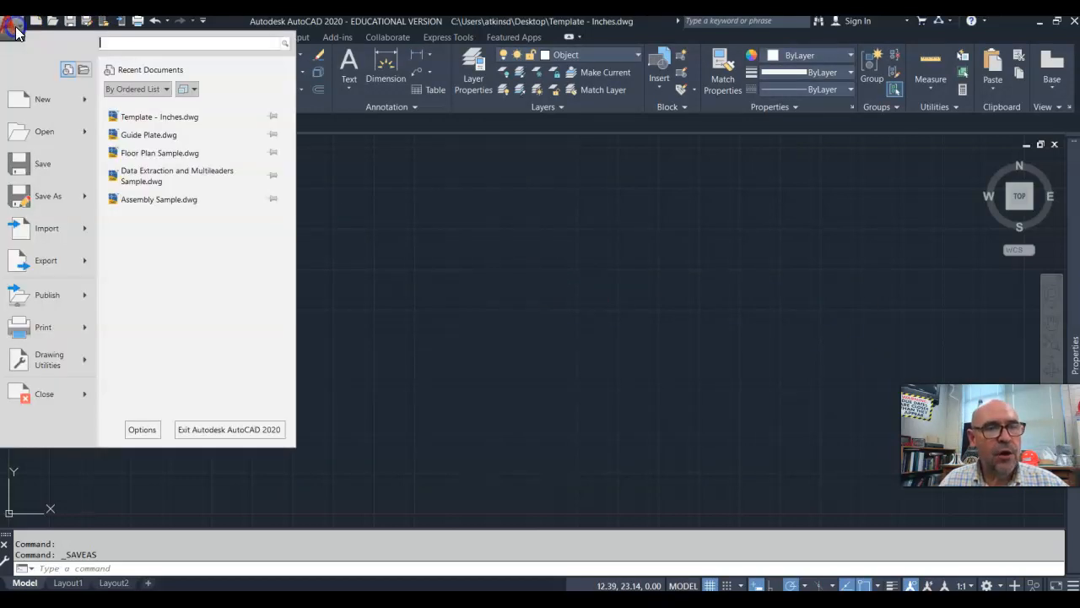
click(44, 395)
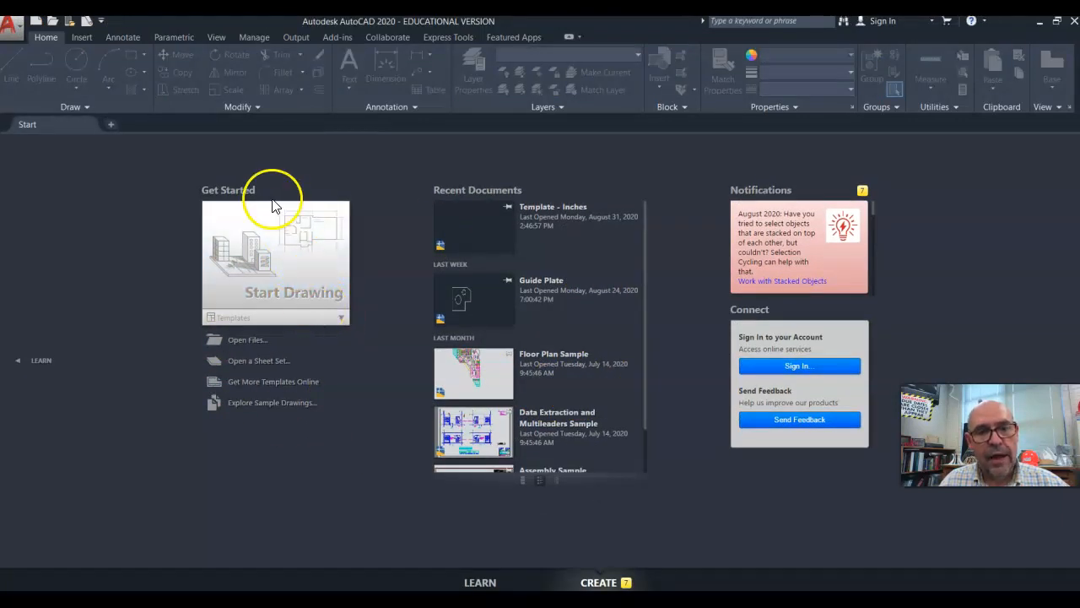
click(341, 318)
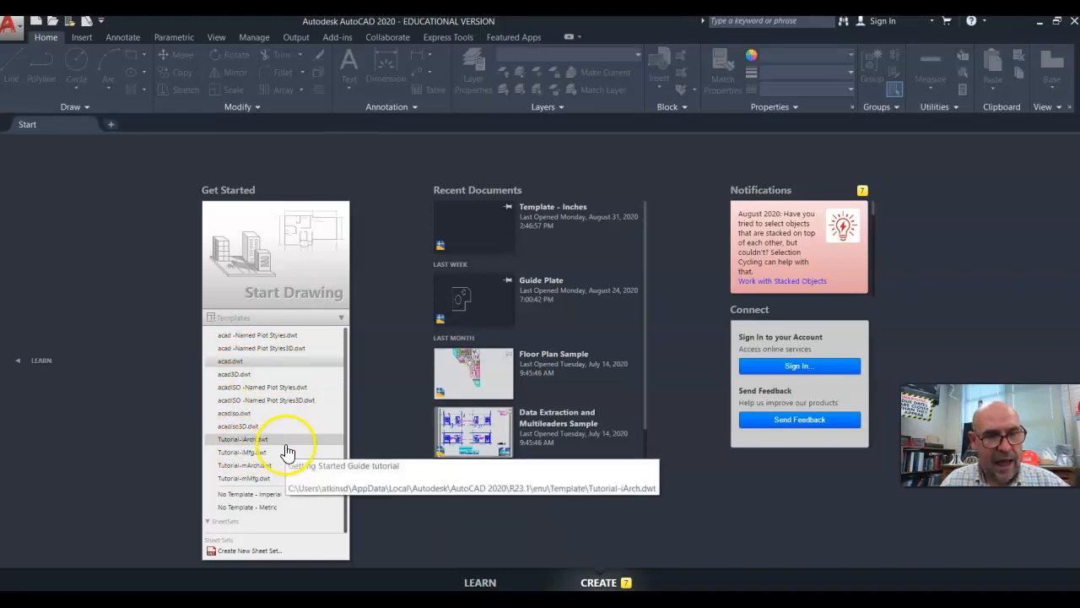
click(243, 415)
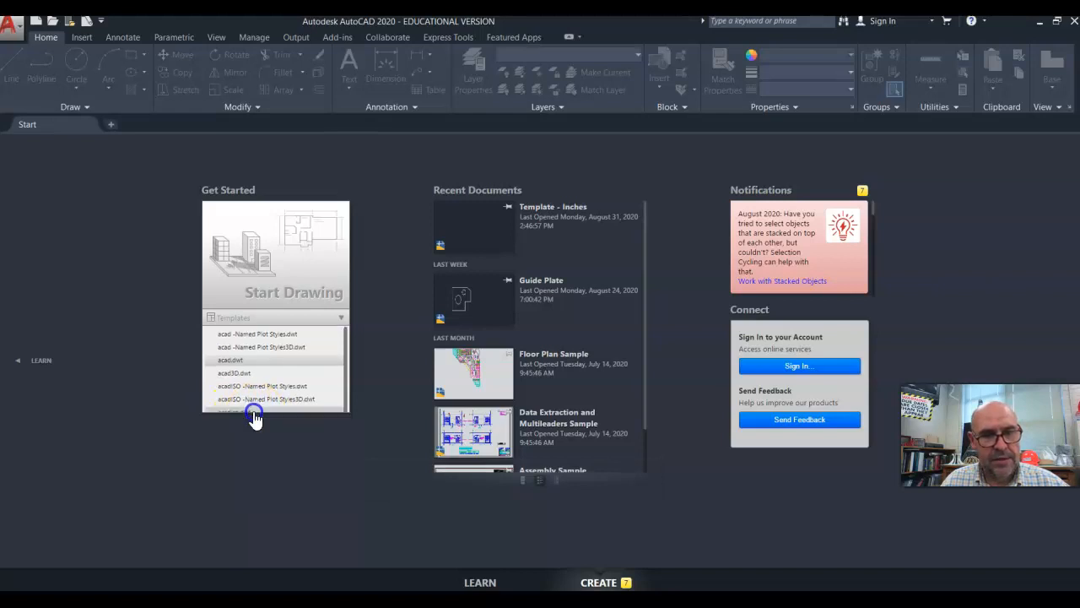